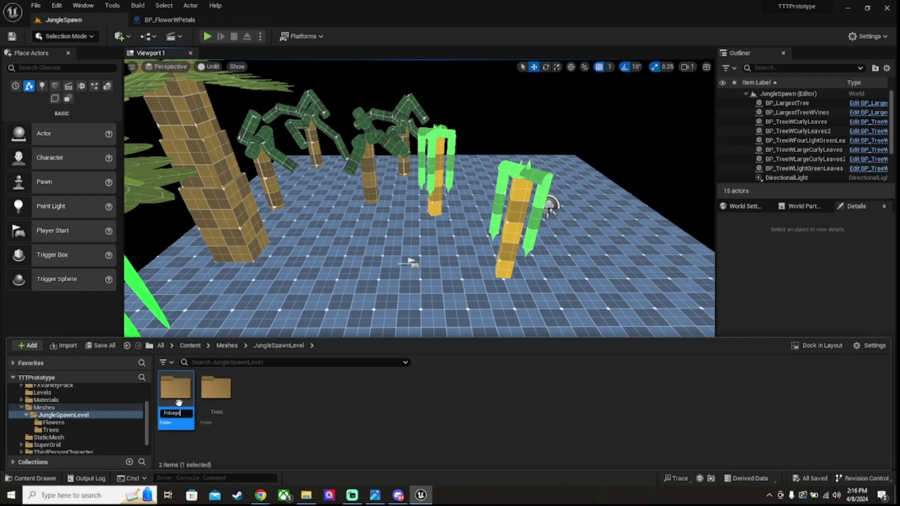
Rename the folder to Foliage and create an Actor blueprint named BP_ShortGrass in it.
{"action": "key", "text": "Return"}
{"action": "double_click", "coordinate": [179, 403]}
{"action": "left_click", "coordinate": [342, 153]}
{"action": "type", "text": "BP_Short"}
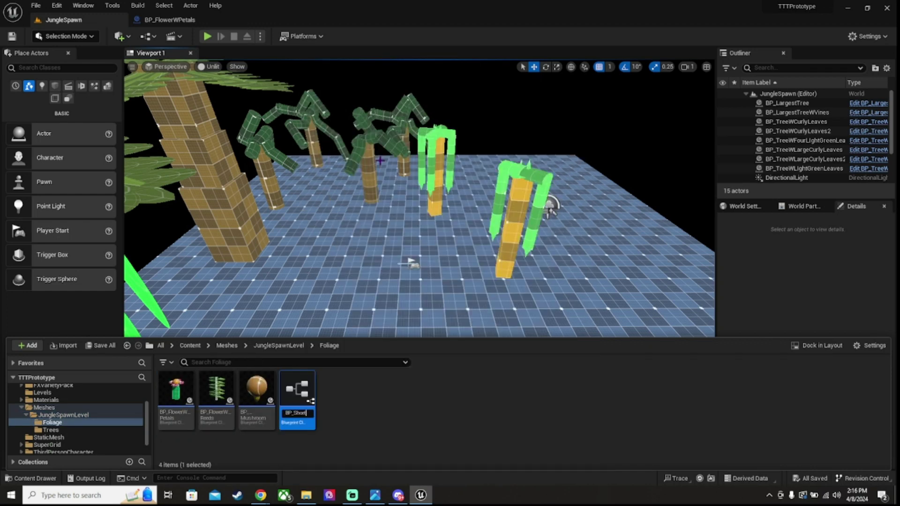
{"action": "key", "text": "Return"}
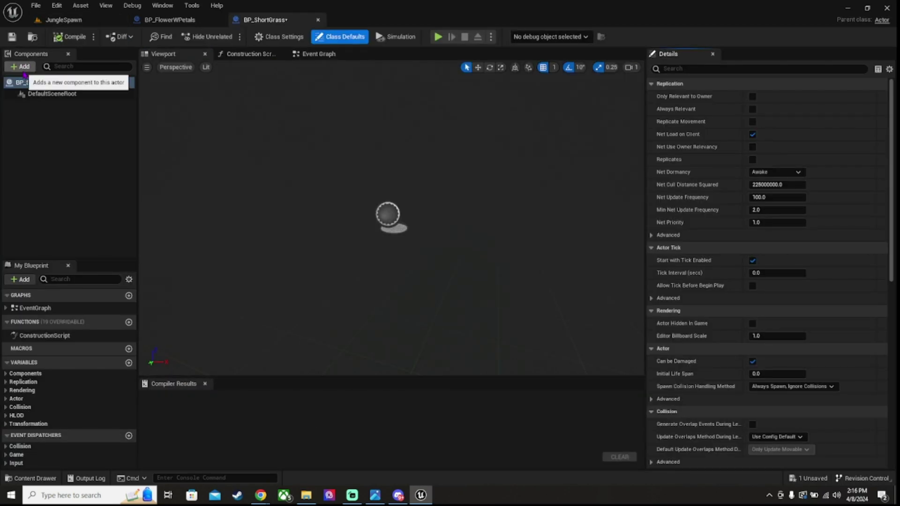
Add a Cube component scaled to 0.2, 0.2, 0.45 and play-test the level.
{"action": "left_click", "coordinate": [24, 67]}
{"action": "left_click", "coordinate": [26, 169]}
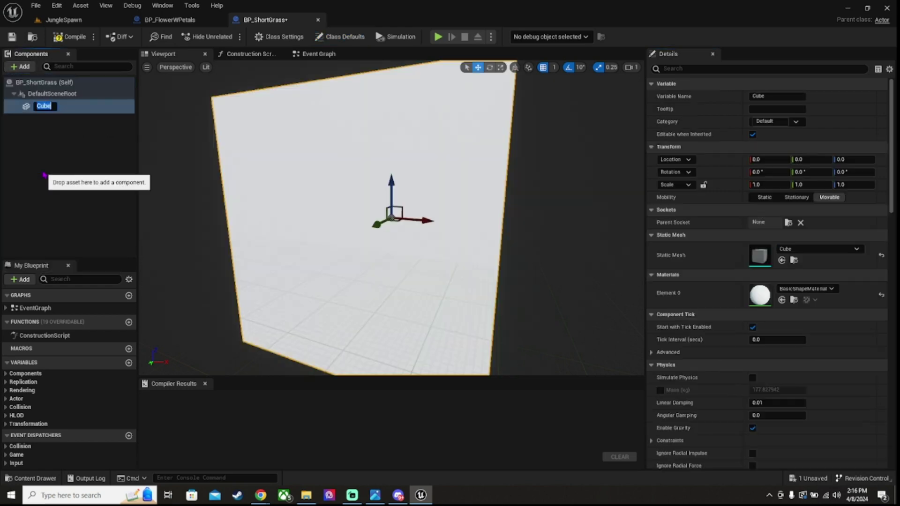
{"action": "left_click", "coordinate": [769, 185]}
{"action": "type", "text": "0.2"}
{"action": "key", "text": "Return"}
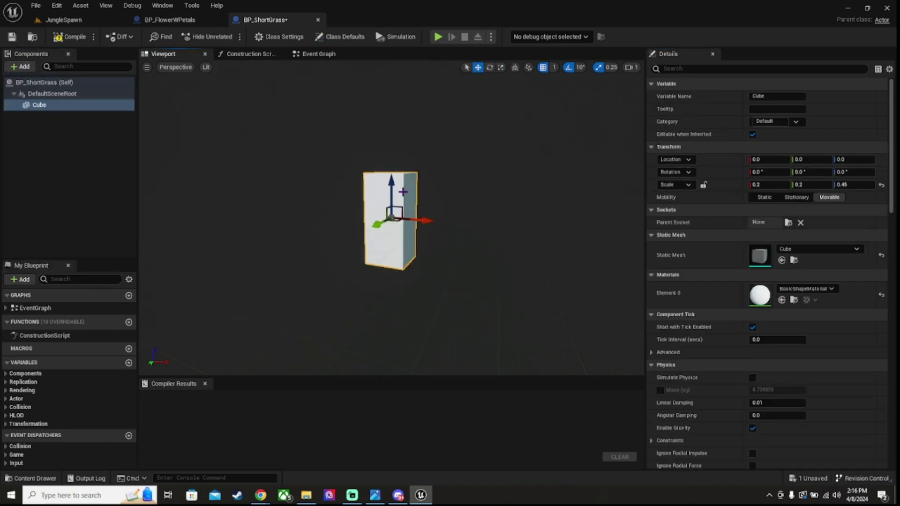
{"action": "key", "text": "alt+p"}
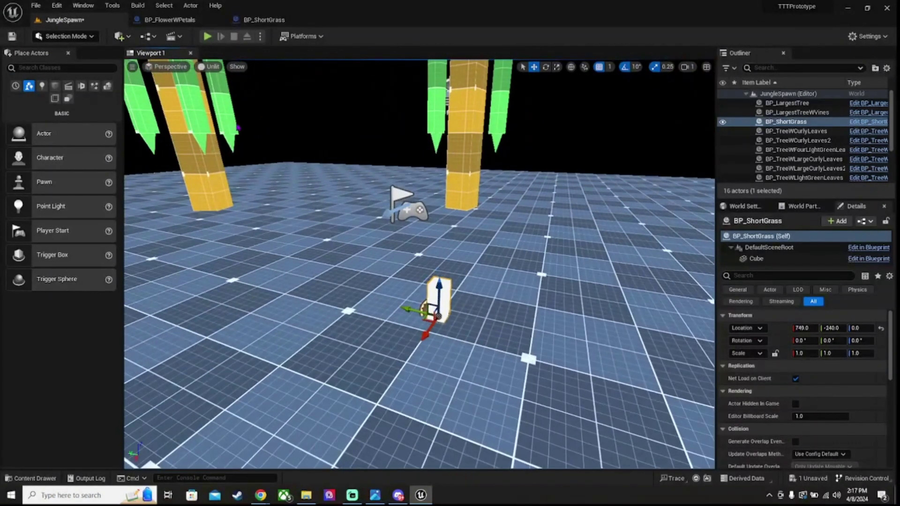
Shrink the grass cube to scale 0.1, 0.1, 0.25 at height 8 and play-test again.
{"action": "key", "text": "Escape"}
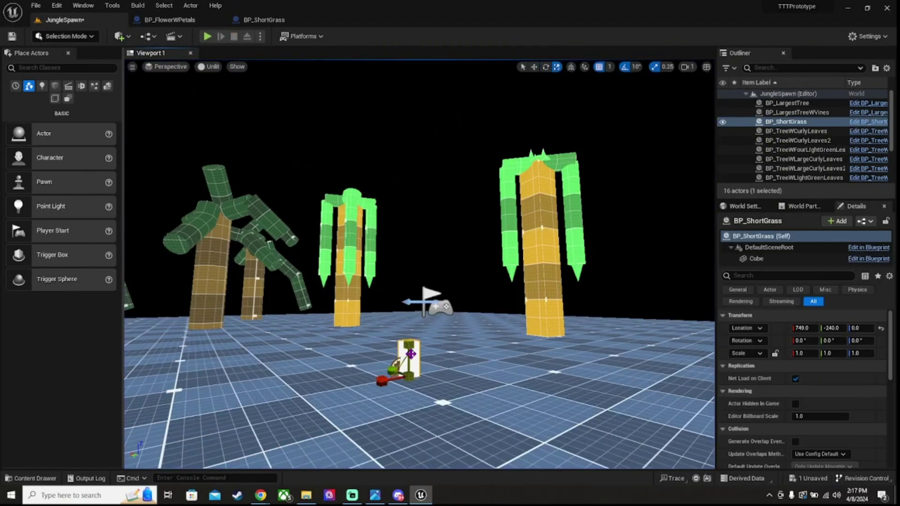
{"action": "left_click", "coordinate": [253, 23]}
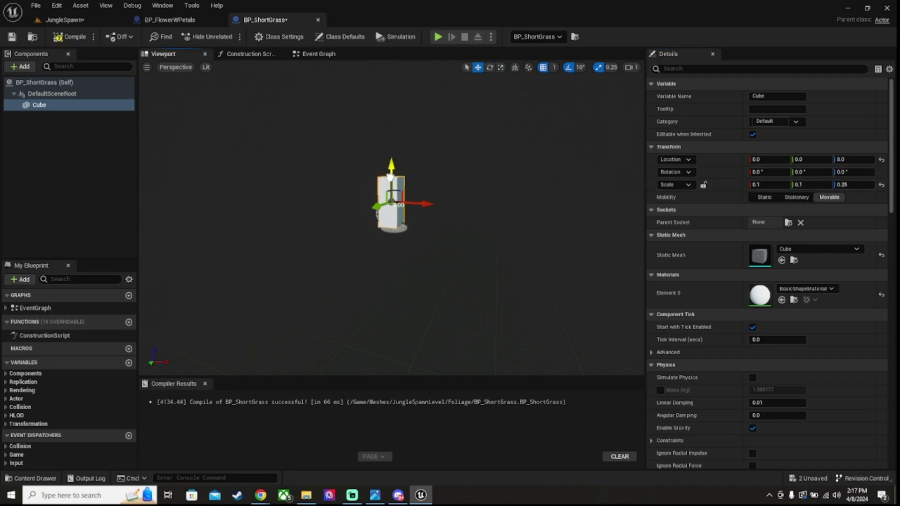
{"action": "key", "text": "alt+p"}
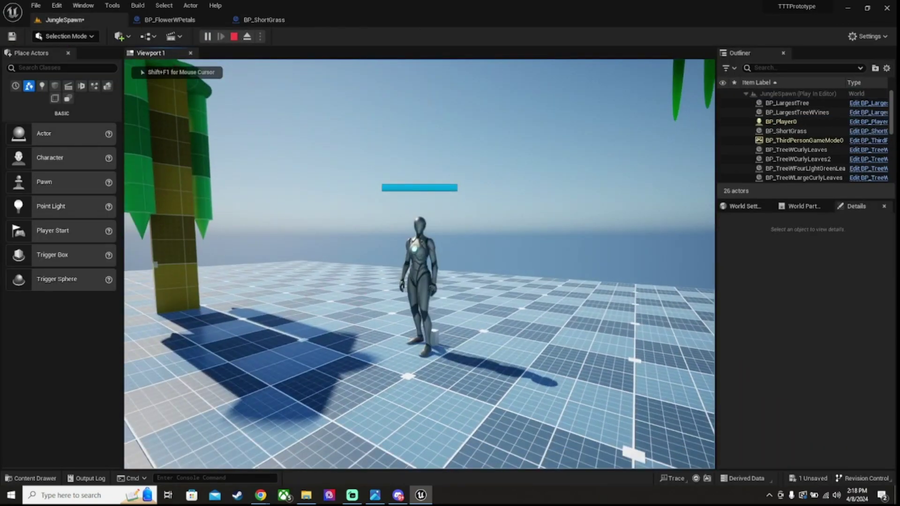
Create a Foliage folder under Materials/JungleSpawnLevel in the content drawer.
{"action": "key", "text": "Escape"}
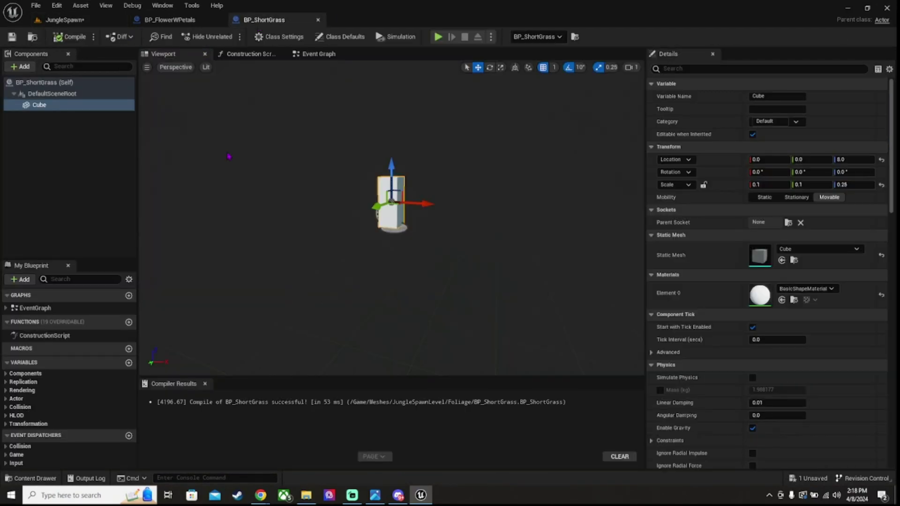
{"action": "left_click", "coordinate": [73, 21]}
{"action": "key", "text": "ctrl+b"}
{"action": "key", "text": "Return"}
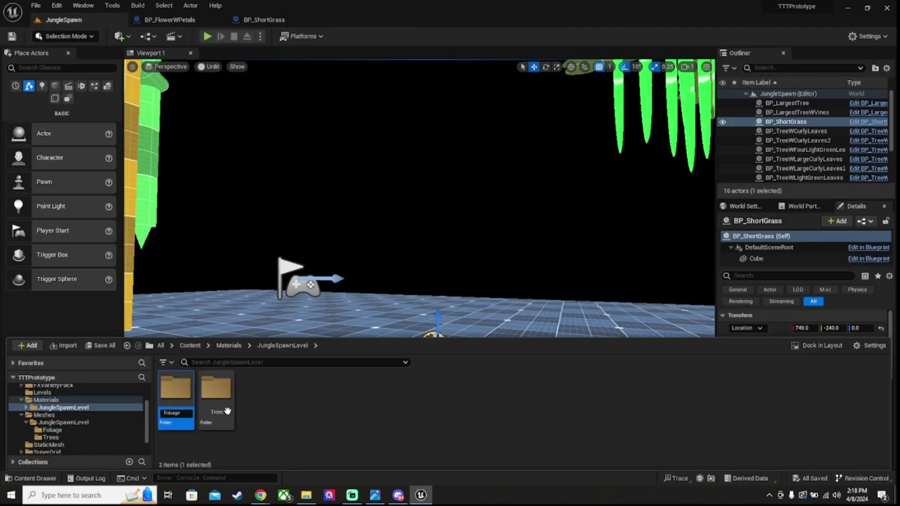
Duplicate the FlowerStem material into the Foliage materials folder for the short grass.
{"action": "key", "text": "Return"}
{"action": "left_click", "coordinate": [338, 389]}
{"action": "key", "text": "ctrl+c"}
{"action": "key", "text": "ctrl+v"}
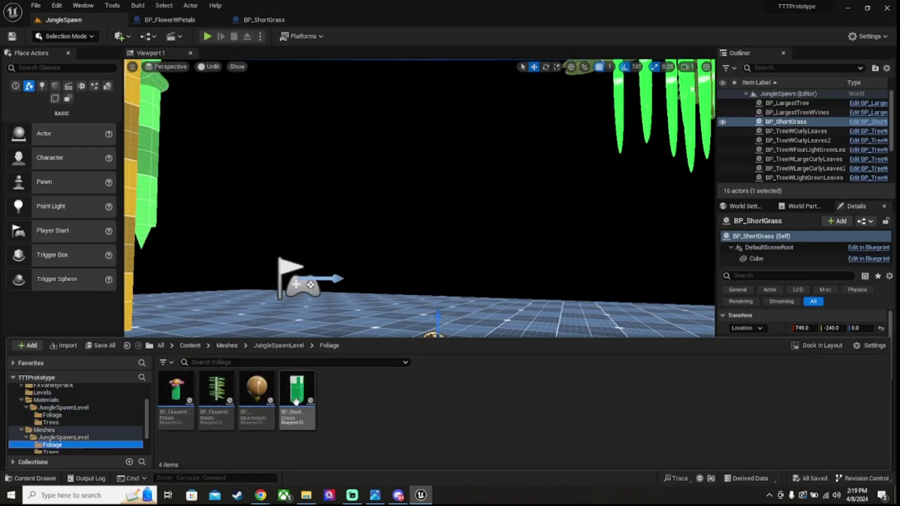
Copy and paste BP_ShortGrass to make a duplicate blueprint and name it.
{"action": "left_click", "coordinate": [296, 402]}
{"action": "key", "text": "ctrl+c"}
{"action": "key", "text": "ctrl+v"}
{"action": "type", "text": "ShortGras"}
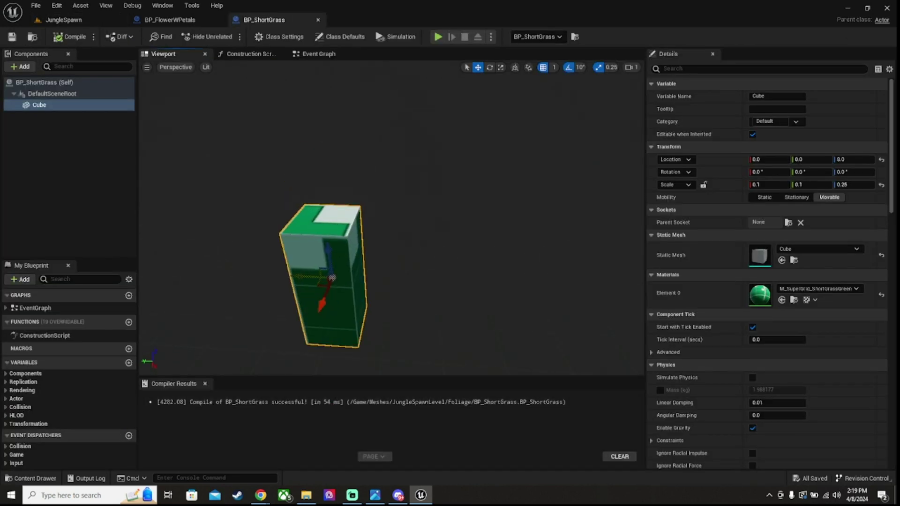
{"action": "type", "text": "f"}
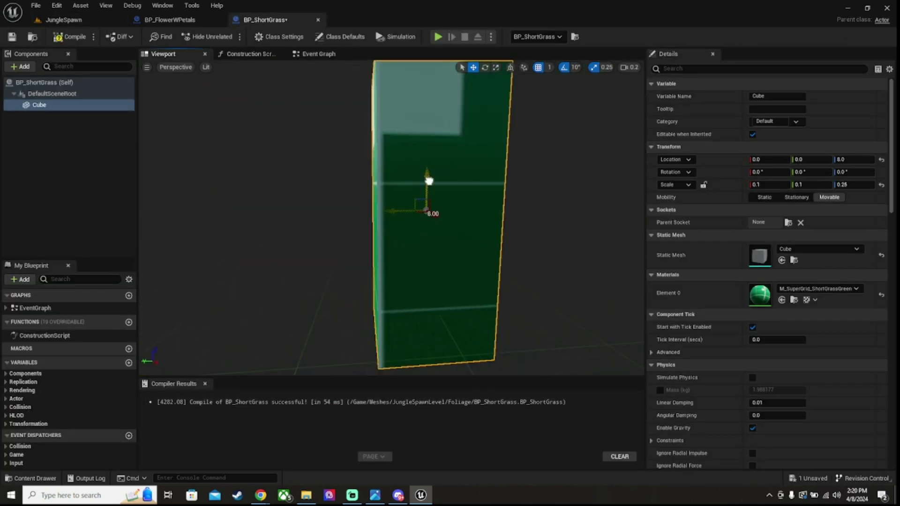
Alt-drag the grass blade twice to form a three-blade clump.
{"action": "mouse_move", "coordinate": [428, 190]}
{"action": "left_mouse_down", "text": "alt"}
{"action": "mouse_move", "coordinate": [503, 201]}
{"action": "mouse_move", "coordinate": [553, 196]}
{"action": "left_mouse_up", "text": "alt"}
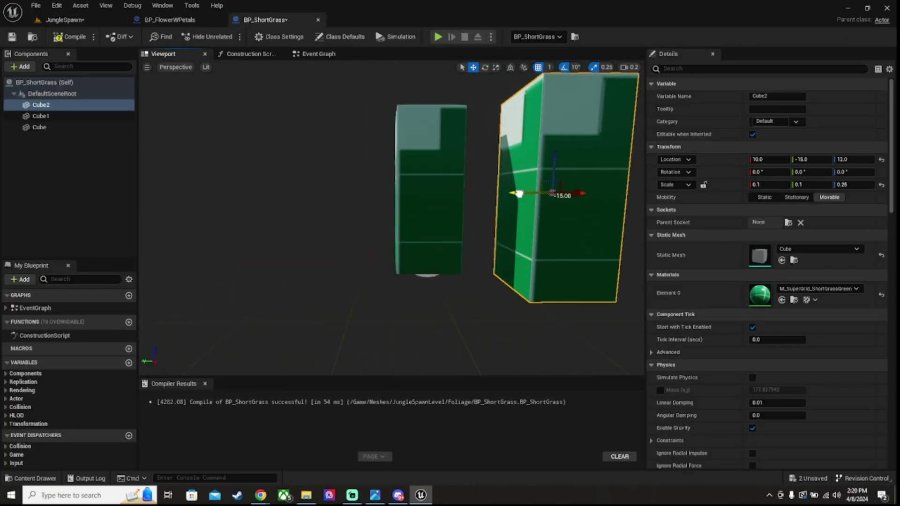
{"action": "left_click_drag", "start_coordinate": [516, 234], "coordinate": [374, 210], "text": "alt"}
{"action": "left_click", "coordinate": [426, 225]}
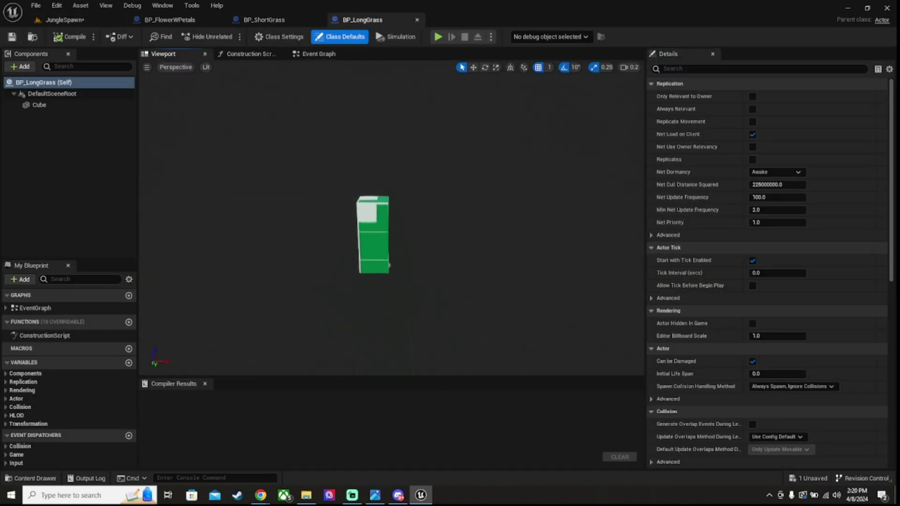
Duplicate the long-grass cube into extra blades, check the fan from both sides, and save.
{"action": "left_click", "coordinate": [388, 263]}
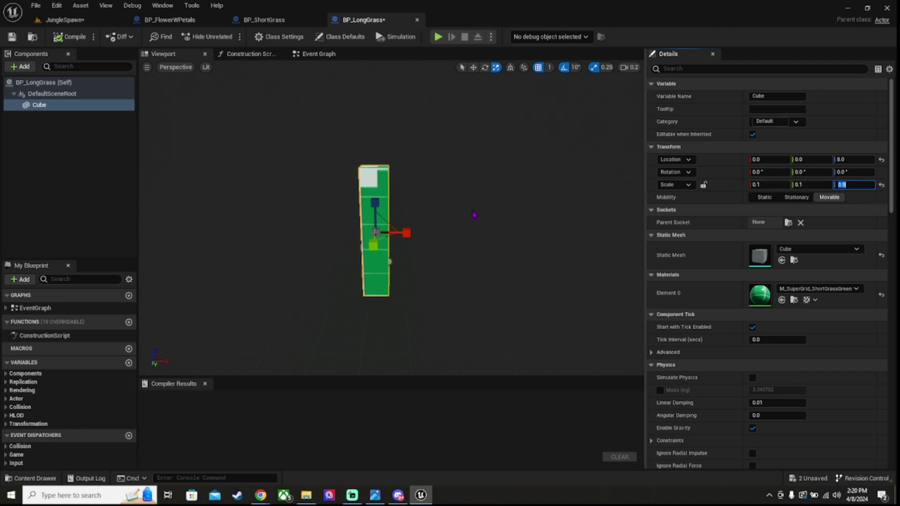
{"action": "key", "text": "w"}
{"action": "left_click_drag", "start_coordinate": [408, 232], "coordinate": [413, 231], "text": "alt"}
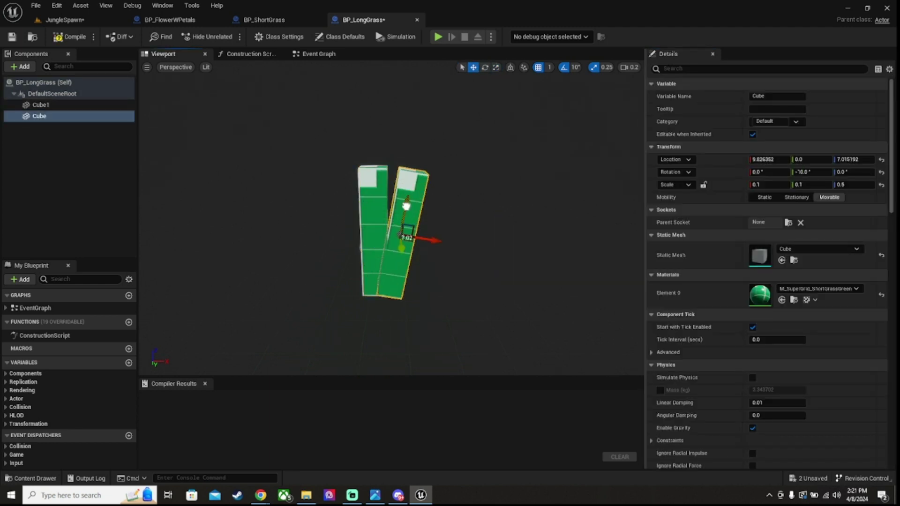
{"action": "key", "text": "ctrl+z"}
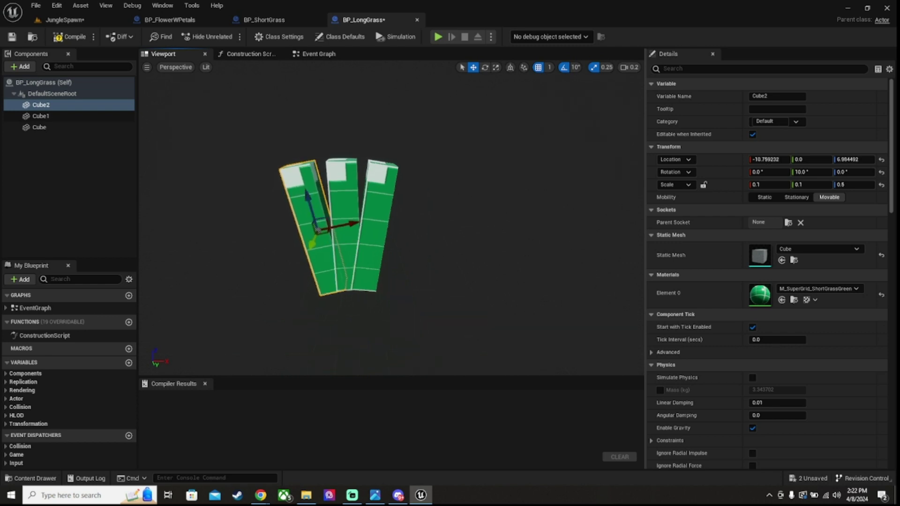
{"action": "left_click_drag", "start_coordinate": [375, 234], "coordinate": [445, 234]}
{"action": "left_click_drag", "start_coordinate": [375, 234], "coordinate": [445, 235]}
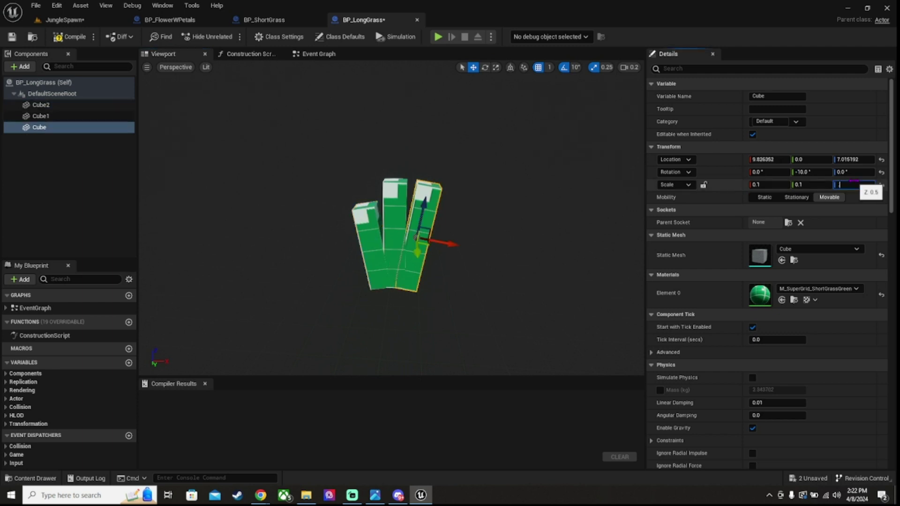
{"action": "key", "text": "ctrl+s"}
Shift Cube3 slightly within the clump and duplicate it into a new blade.
{"action": "left_click_drag", "start_coordinate": [374, 234], "coordinate": [445, 263]}
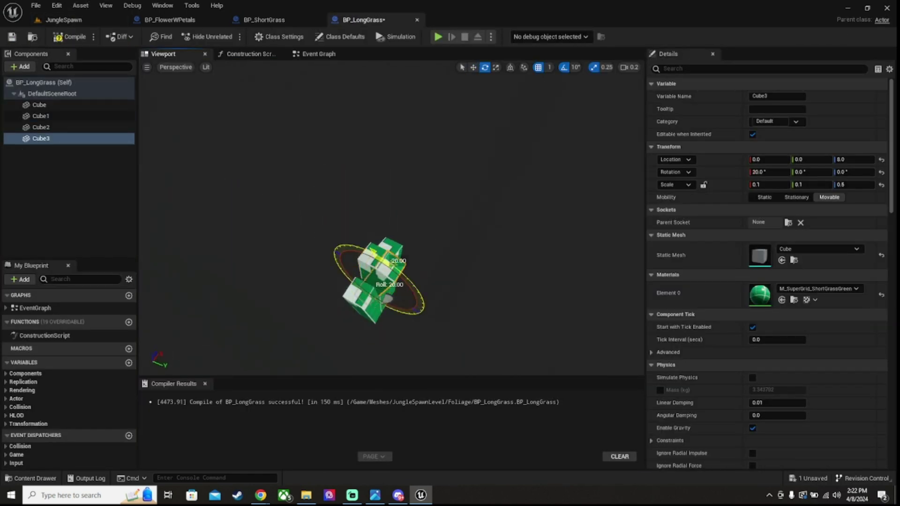
{"action": "key", "text": "w"}
{"action": "left_click_drag", "start_coordinate": [415, 277], "coordinate": [437, 302]}
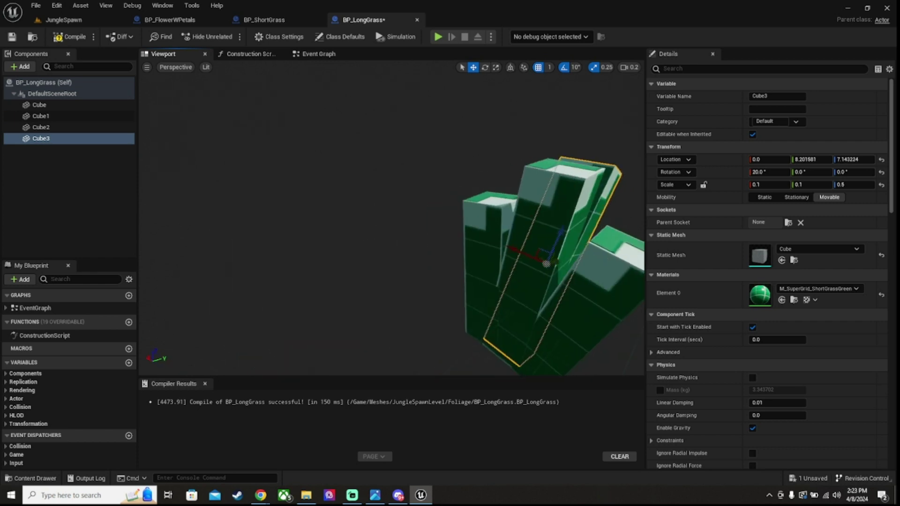
{"action": "key", "text": "ctrl+d"}
Tilt Cube3 to a new angle and reposition it within the clump.
{"action": "left_click", "coordinate": [69, 139], "text": "ctrl"}
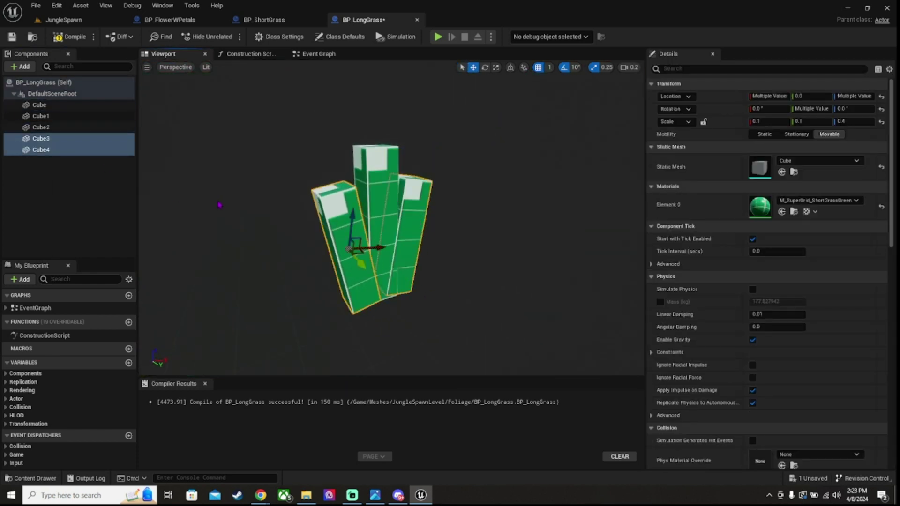
{"action": "key", "text": "e"}
{"action": "left_click", "coordinate": [68, 139]}
{"action": "key", "text": "w"}
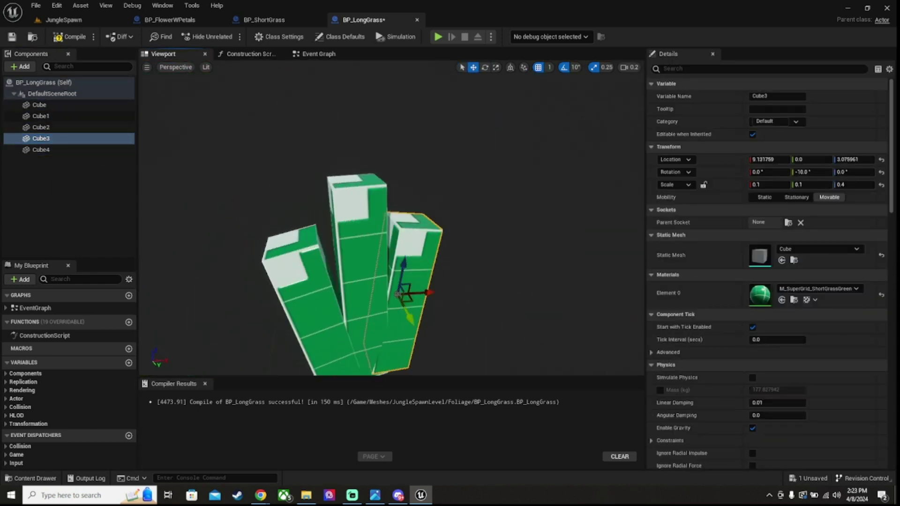
{"action": "scroll", "coordinate": [345, 193], "scroll_direction": "up", "scroll_amount": 5}
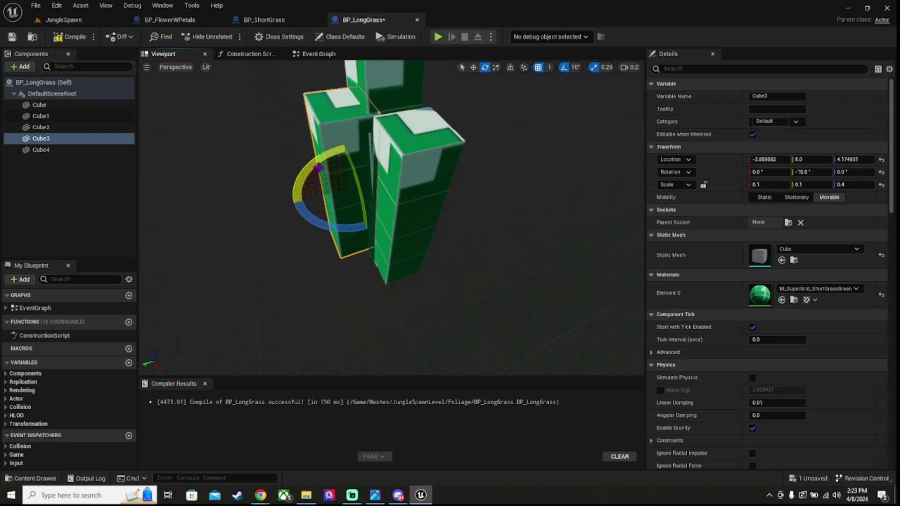
{"action": "left_click_drag", "start_coordinate": [324, 153], "coordinate": [356, 178]}
{"action": "right_click_drag", "start_coordinate": [391, 215], "coordinate": [421, 221]}
{"action": "key", "text": "w"}
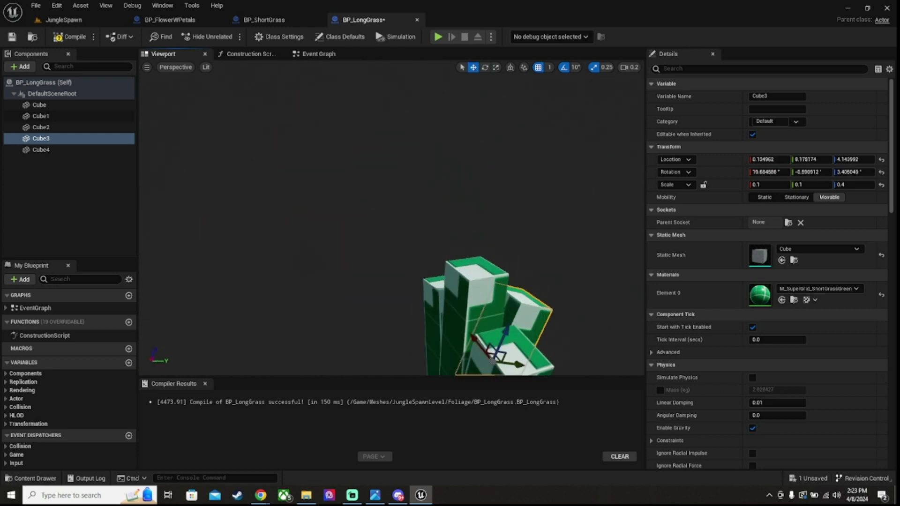
Move the fifth blade, Cube4, into place and tilt it outward.
{"action": "left_click", "coordinate": [466, 269]}
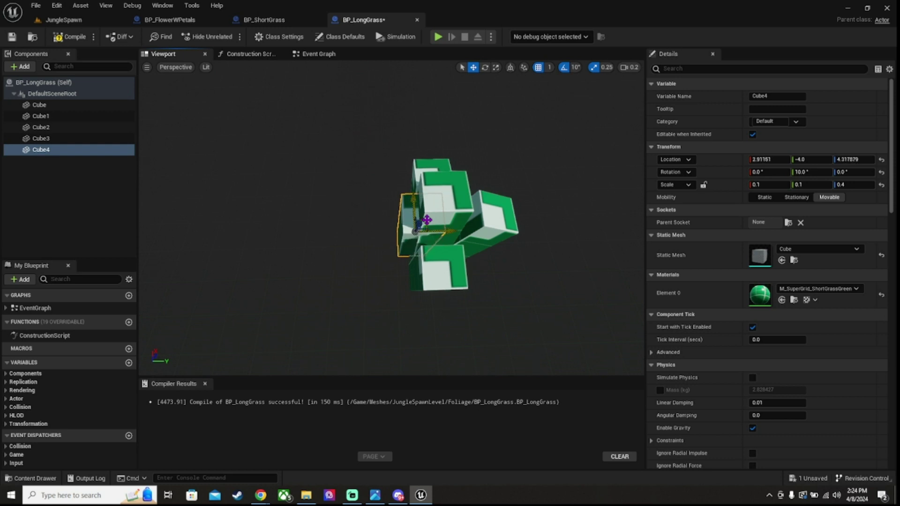
{"action": "left_click_drag", "start_coordinate": [416, 231], "coordinate": [403, 244]}
{"action": "right_click_drag", "start_coordinate": [403, 244], "coordinate": [386, 261]}
{"action": "key", "text": "e"}
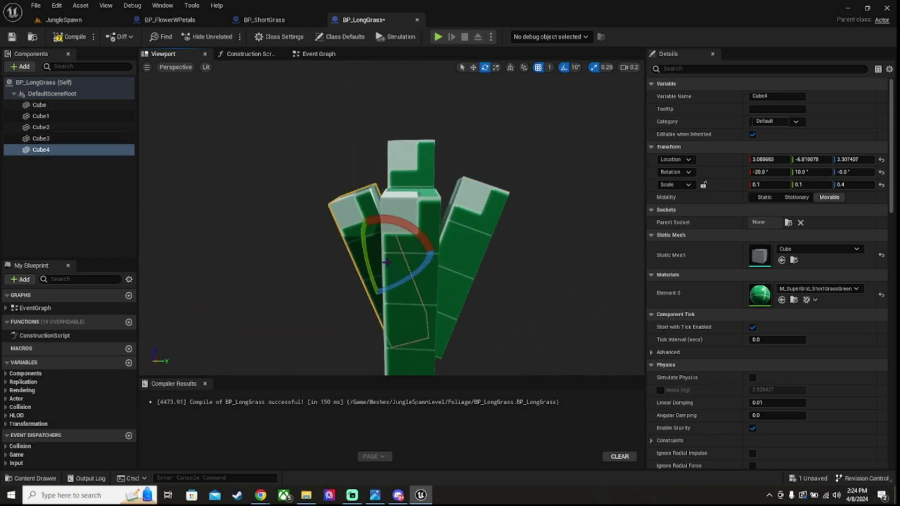
{"action": "left_click_drag", "start_coordinate": [388, 253], "coordinate": [384, 239]}
{"action": "right_click_drag", "start_coordinate": [384, 239], "coordinate": [338, 228]}
{"action": "left_click_drag", "start_coordinate": [269, 241], "coordinate": [281, 225]}
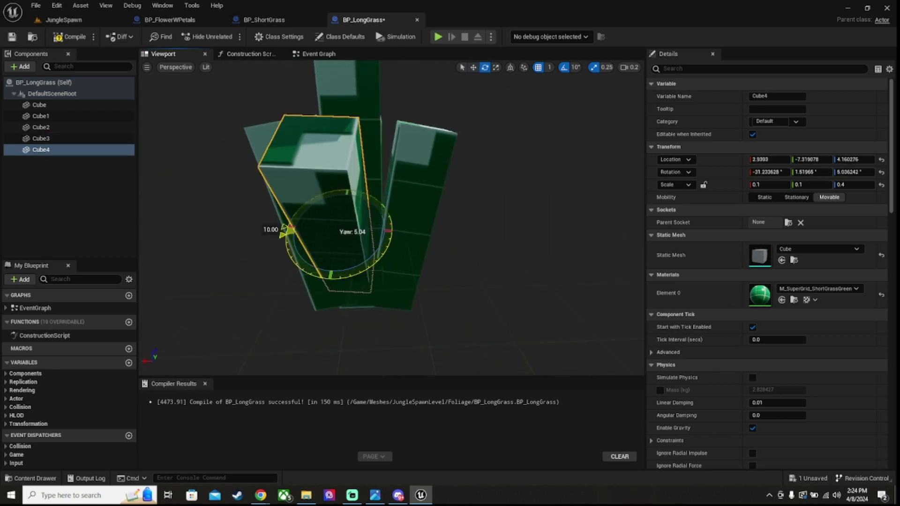
{"action": "key", "text": "w"}
{"action": "mouse_move", "coordinate": [281, 225]}
{"action": "right_mouse_down"}
{"action": "mouse_move", "coordinate": [370, 224]}
{"action": "mouse_move", "coordinate": [440, 243]}
{"action": "mouse_move", "coordinate": [371, 244]}
{"action": "right_mouse_up"}
Tilt Cube4 further around its X axis, then return to the JungleSpawn level.
{"action": "key", "text": "e"}
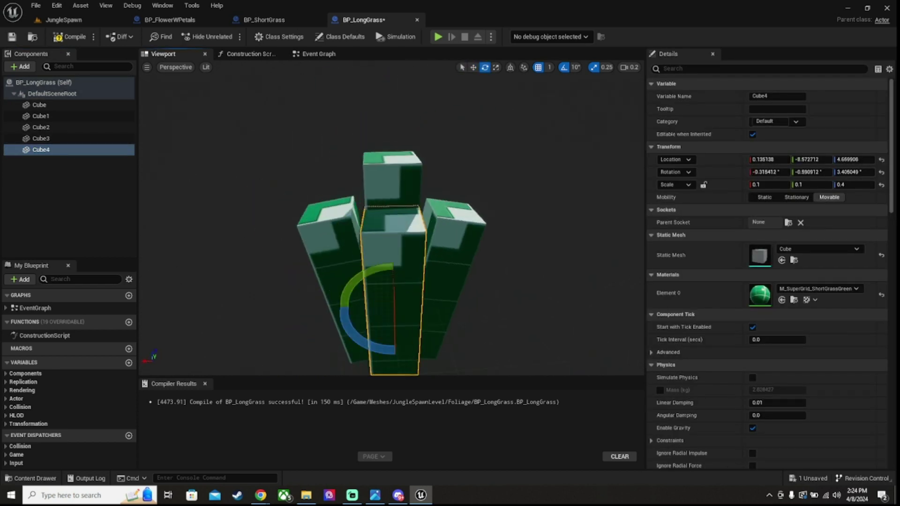
{"action": "left_click_drag", "start_coordinate": [356, 262], "coordinate": [330, 281]}
{"action": "right_click_drag", "start_coordinate": [331, 281], "coordinate": [403, 262]}
{"action": "key", "text": "w"}
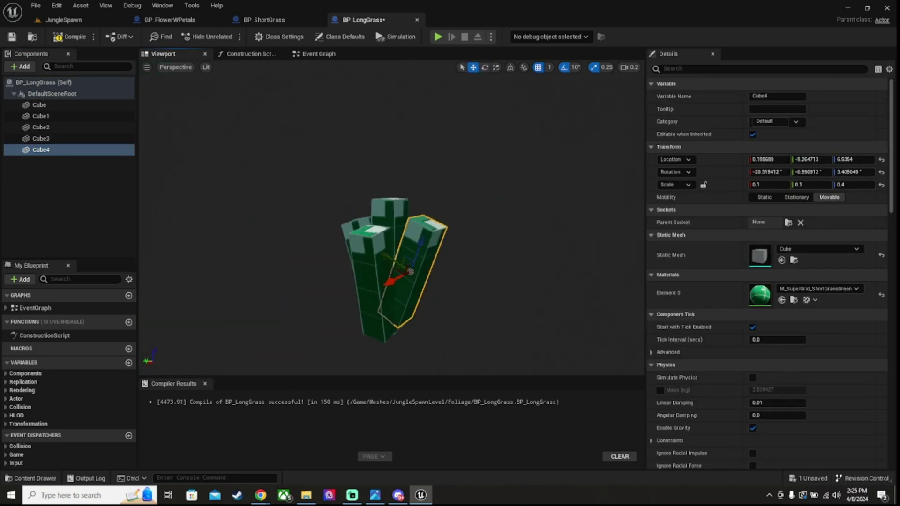
{"action": "left_click", "coordinate": [370, 253]}
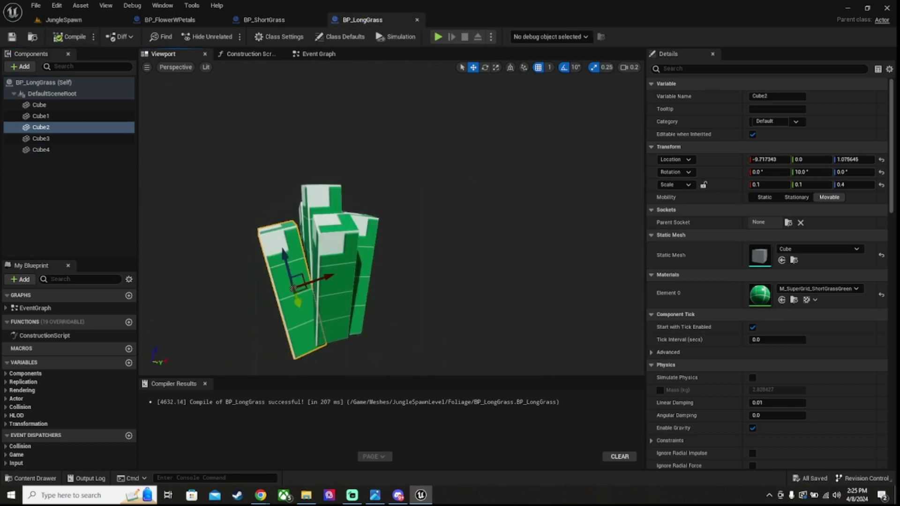
{"action": "left_click", "coordinate": [63, 20]}
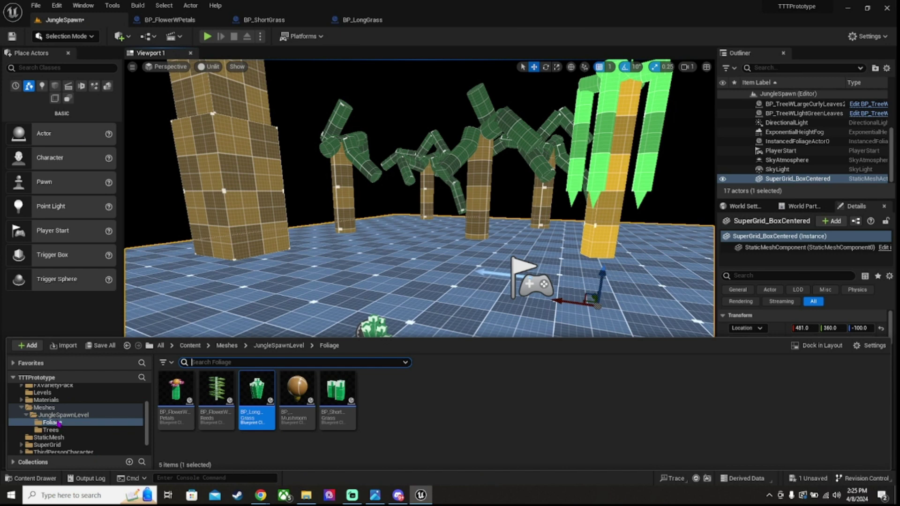
Duplicate the short-grass material as M_SuperGrid_LongGrassGreen and open it in its own window.
{"action": "left_click", "coordinate": [44, 399]}
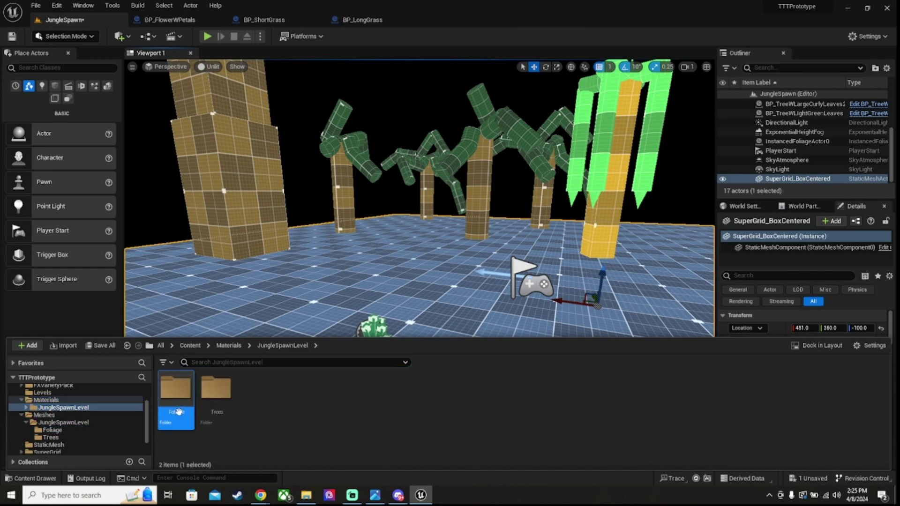
{"action": "left_click", "coordinate": [52, 415]}
{"action": "left_click", "coordinate": [497, 413]}
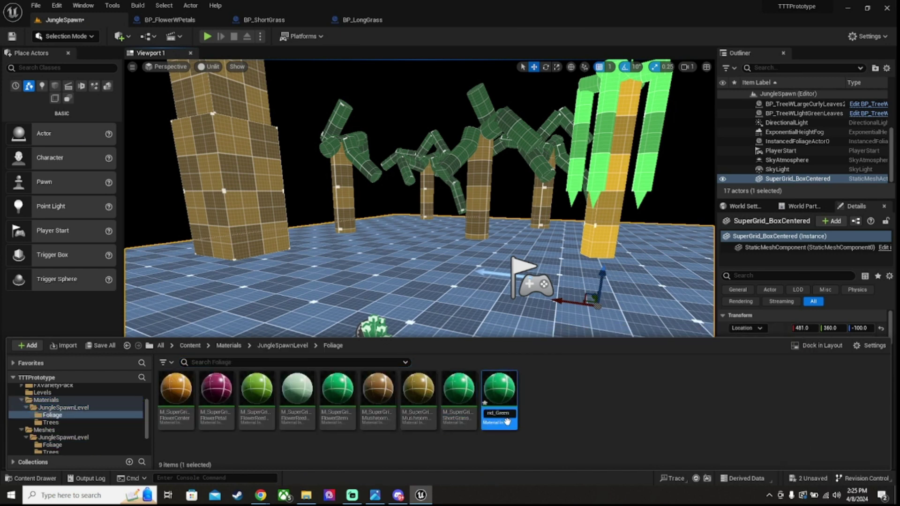
{"action": "key", "text": "Return"}
{"action": "double_click", "coordinate": [378, 393]}
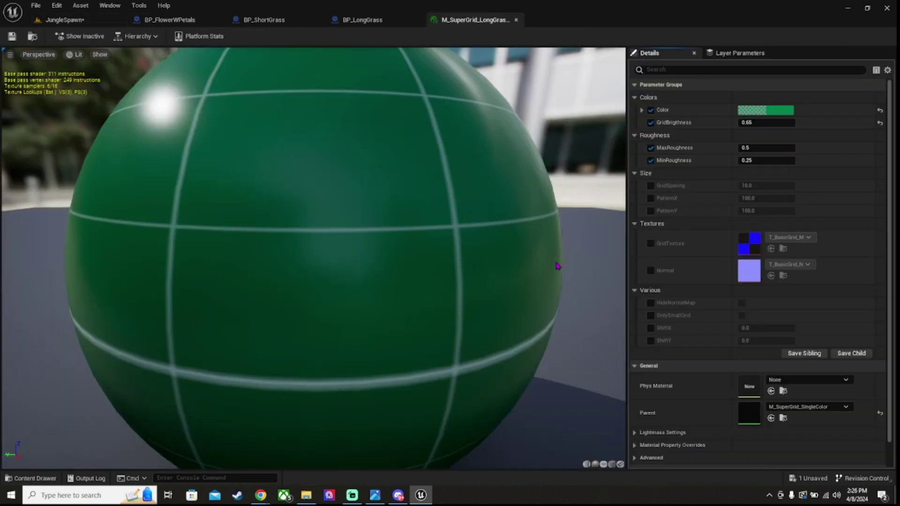
{"action": "mouse_move", "coordinate": [464, 20]}
{"action": "left_mouse_down"}
{"action": "mouse_move", "coordinate": [505, 182]}
{"action": "mouse_move", "coordinate": [332, 192]}
{"action": "left_mouse_up"}
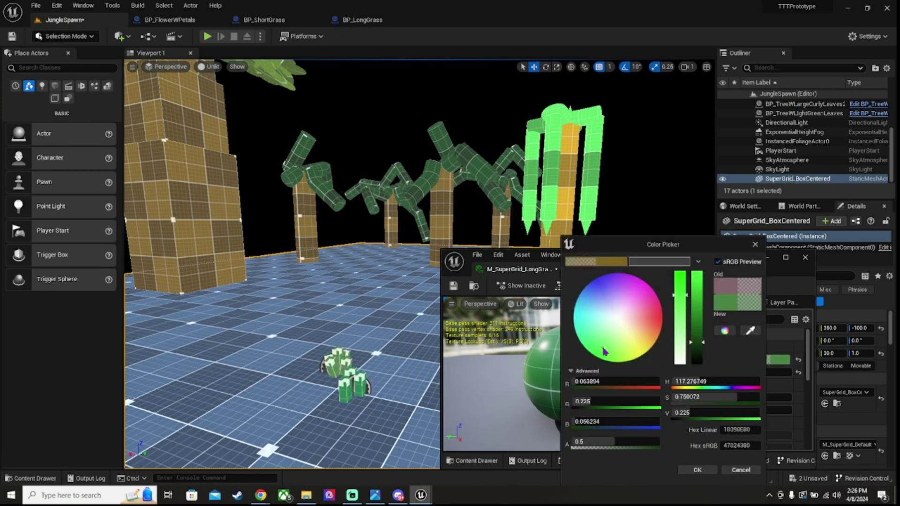
Make the long-grass material a vivid light green and select the long-grass blades.
{"action": "left_click", "coordinate": [702, 301]}
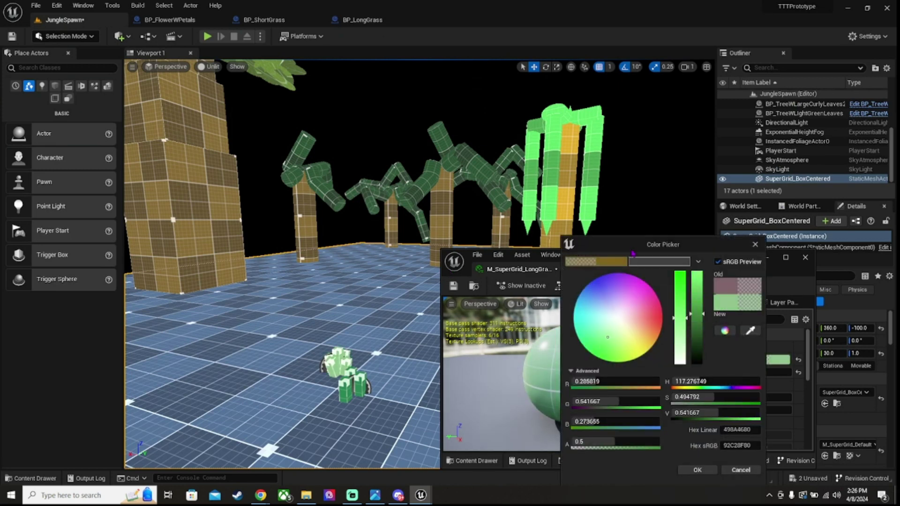
{"action": "left_click_drag", "start_coordinate": [632, 253], "coordinate": [745, 127]}
{"action": "left_click", "coordinate": [716, 234]}
{"action": "left_click", "coordinate": [811, 344]}
{"action": "left_click", "coordinate": [363, 19]}
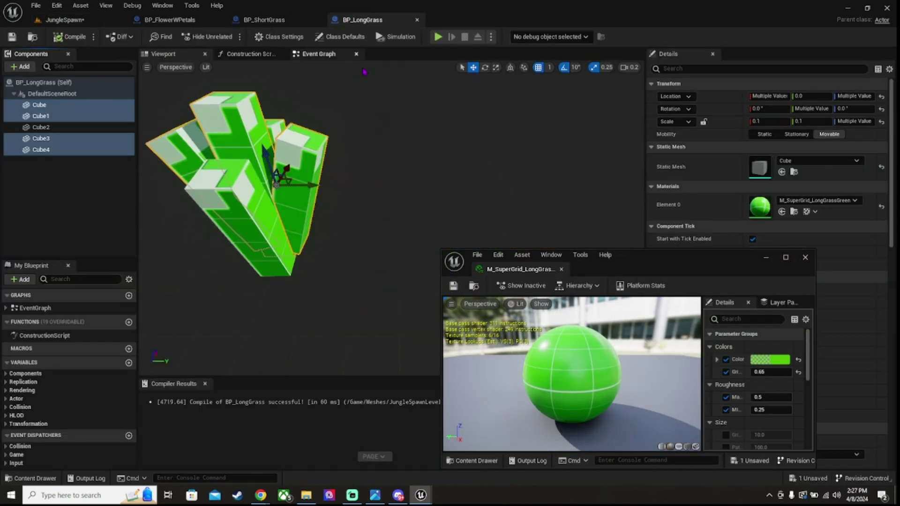
{"action": "left_click", "coordinate": [39, 104]}
{"action": "left_click", "coordinate": [41, 149], "text": "shift"}
Play-test the level, then darken the short-grass material's green slightly.
{"action": "left_click", "coordinate": [64, 19]}
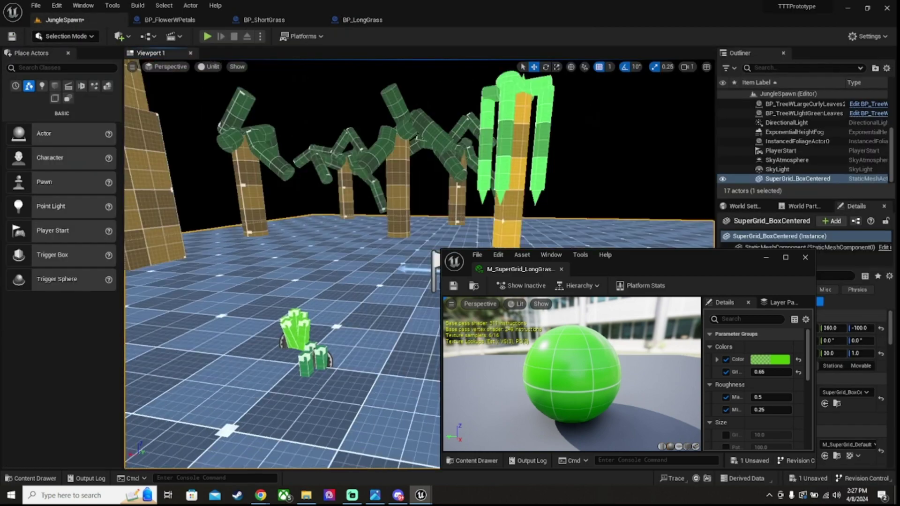
{"action": "left_click", "coordinate": [208, 36]}
{"action": "key", "text": "Escape"}
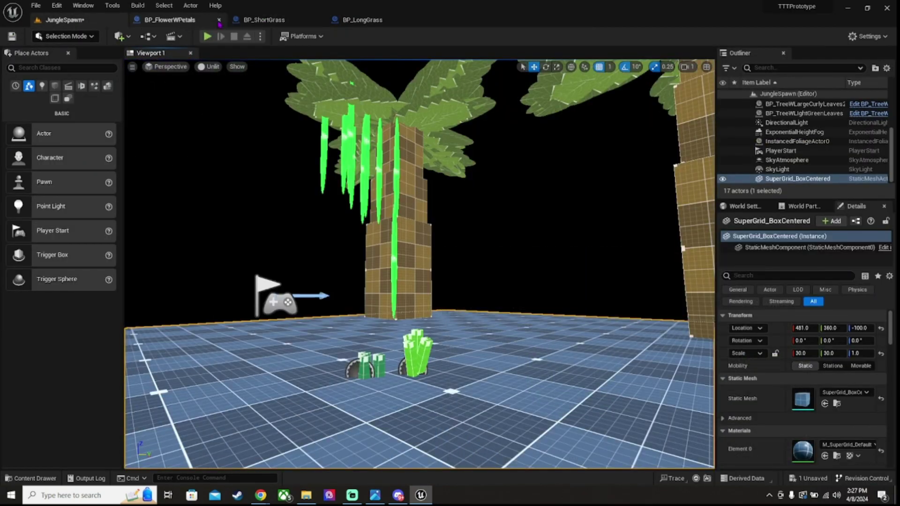
{"action": "key", "text": "ctrl+space"}
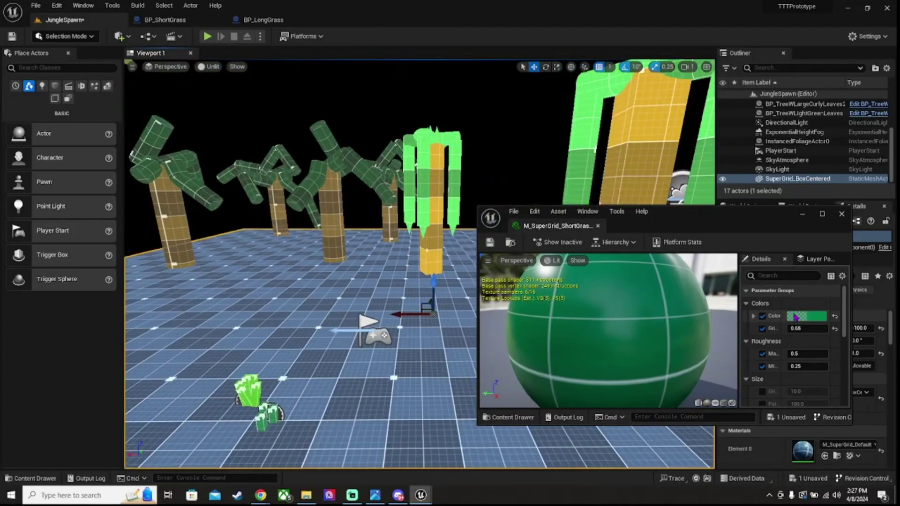
{"action": "left_click", "coordinate": [806, 316]}
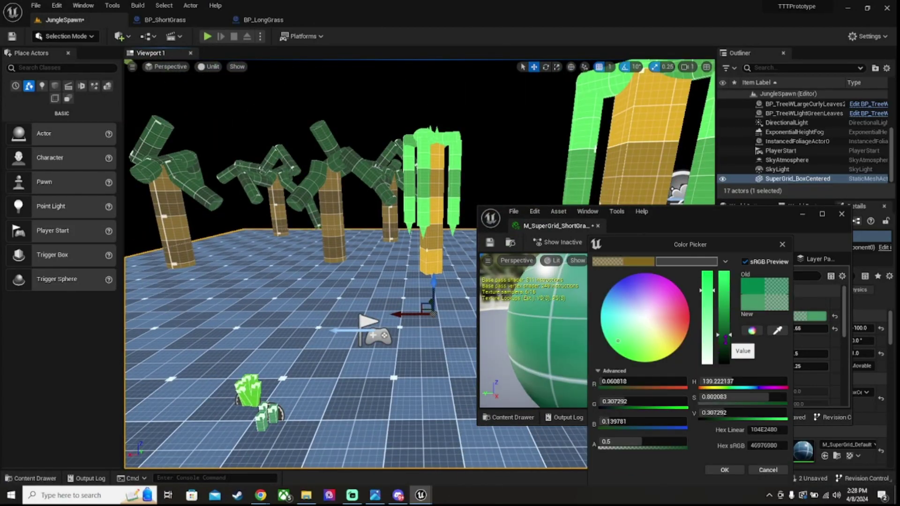
{"action": "left_click_drag", "start_coordinate": [723, 349], "coordinate": [723, 351]}
{"action": "left_click", "coordinate": [721, 470]}
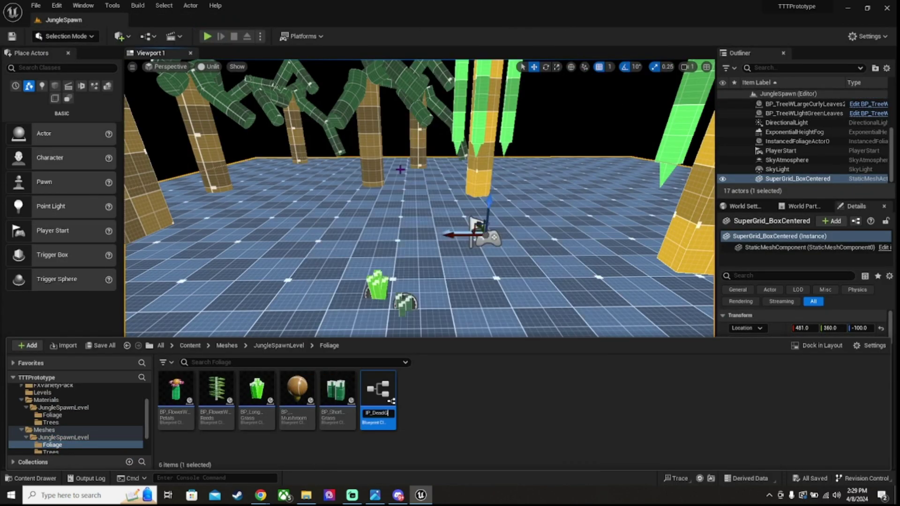
Name the new blueprint BP_DeadGrass and open it.
{"action": "type", "text": "rass"}
{"action": "key", "text": "Return"}
{"action": "double_click", "coordinate": [176, 398]}
Add two Plane components and give the first plane a grass material.
{"action": "left_click", "coordinate": [21, 67]}
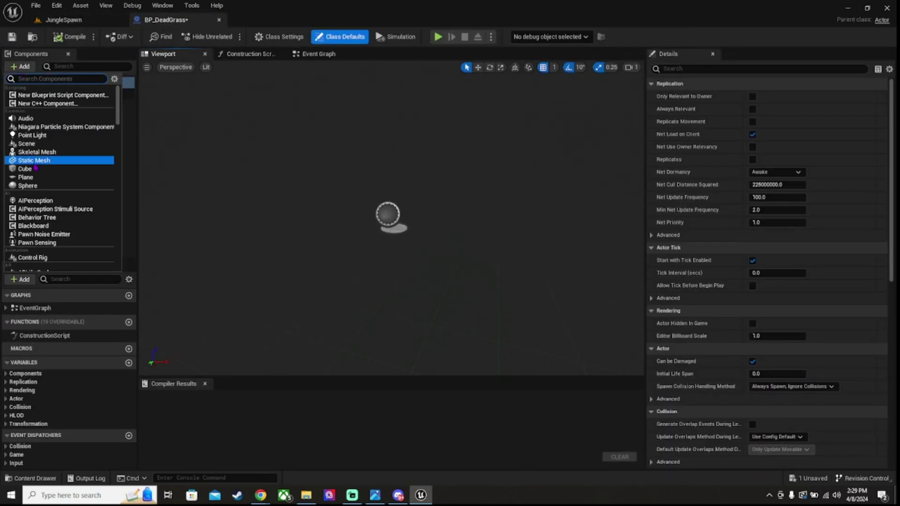
{"action": "left_click", "coordinate": [26, 177]}
{"action": "left_click", "coordinate": [21, 66]}
{"action": "left_click", "coordinate": [25, 177]}
{"action": "left_click", "coordinate": [40, 115]}
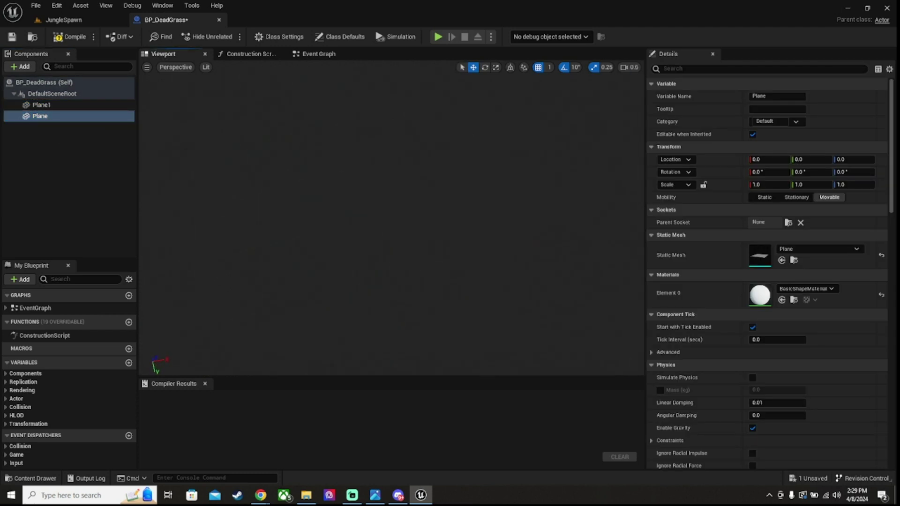
{"action": "left_click", "coordinate": [802, 289]}
{"action": "type", "text": "grass"}
{"action": "left_click", "coordinate": [815, 243]}
Give the second plane the trunk material and select the smaller plane for scaling.
{"action": "left_click", "coordinate": [459, 249]}
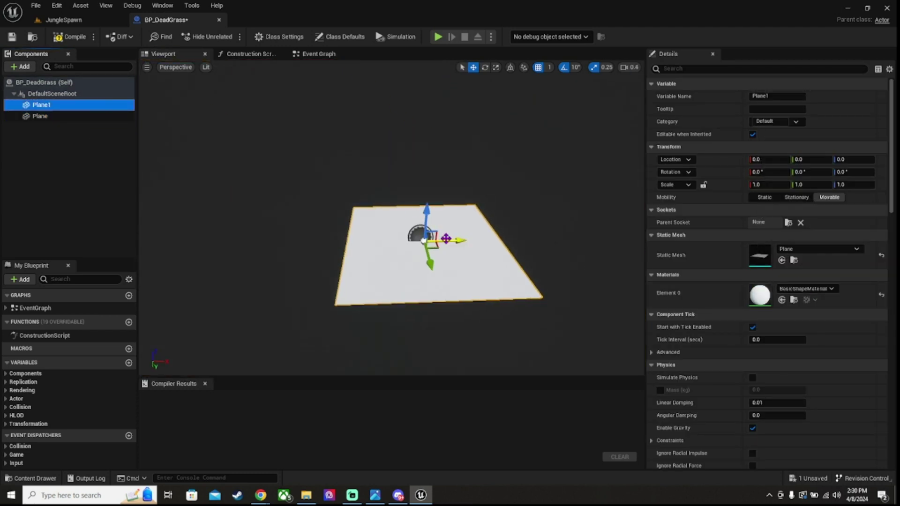
{"action": "left_click", "coordinate": [834, 289]}
{"action": "type", "text": "trunk"}
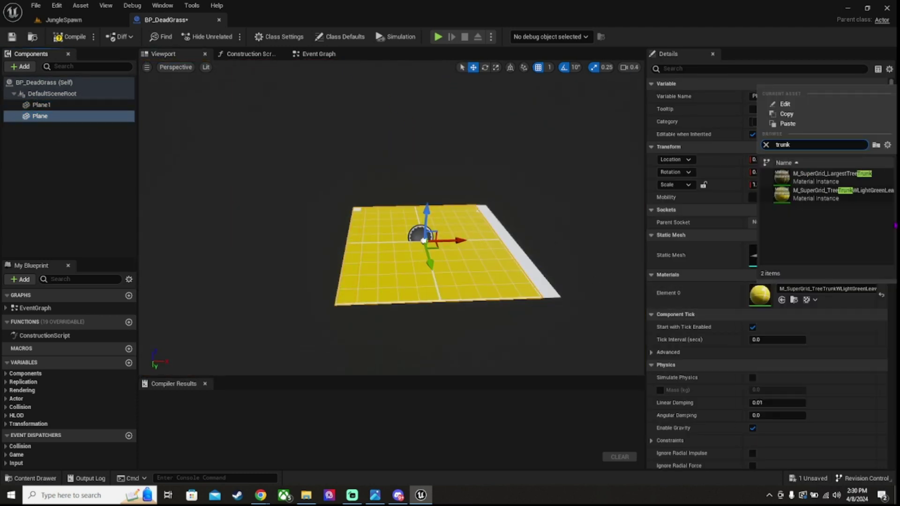
{"action": "left_click", "coordinate": [42, 105]}
{"action": "key", "text": "r"}
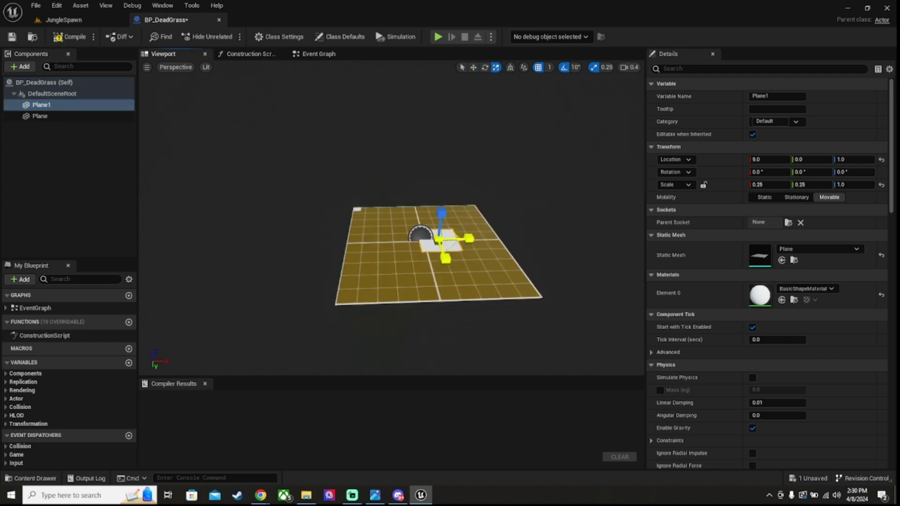
Apply the TreeLightGreenLeaves material to the small plane and move it toward the lower right.
{"action": "left_click", "coordinate": [806, 289]}
{"action": "type", "text": "light"}
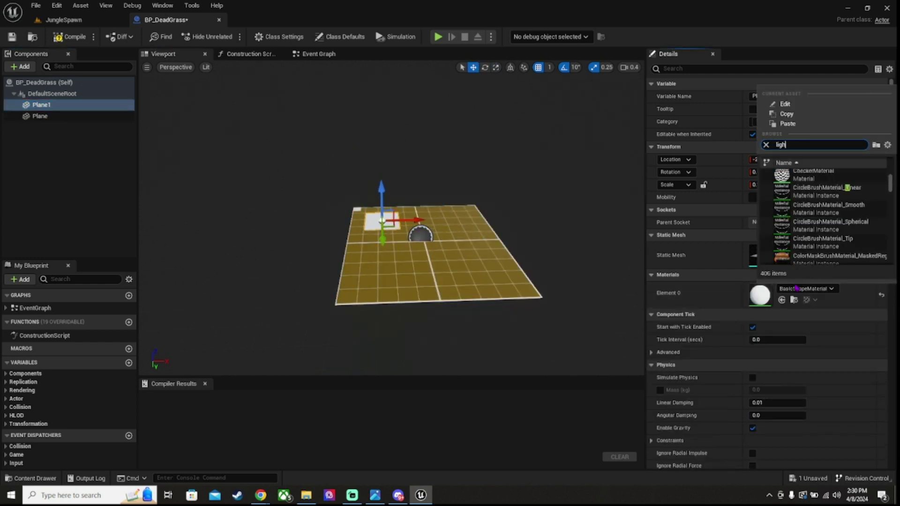
{"action": "left_click", "coordinate": [824, 236]}
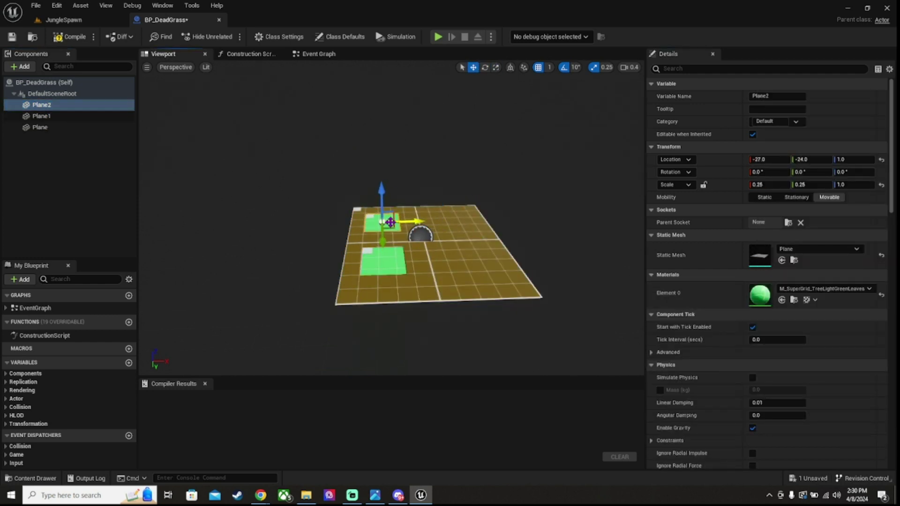
{"action": "left_click_drag", "start_coordinate": [448, 240], "coordinate": [452, 281]}
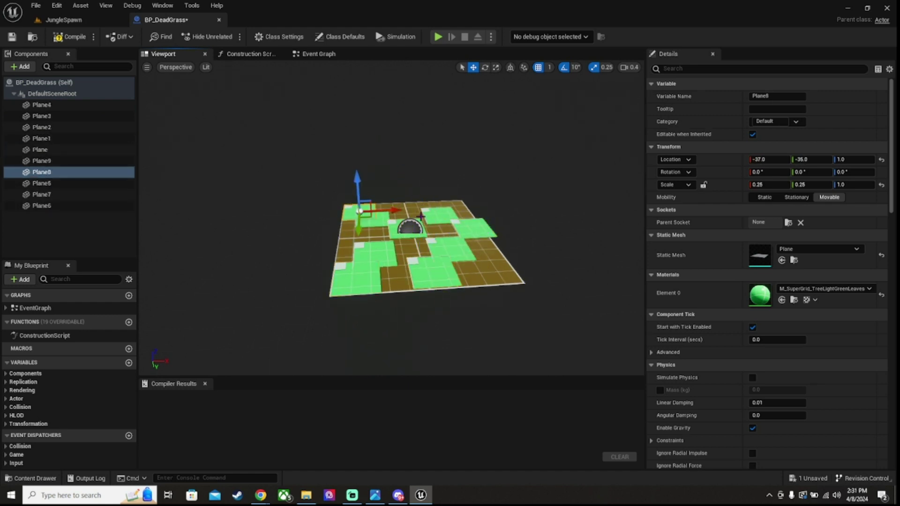
{"action": "left_click", "coordinate": [63, 19]}
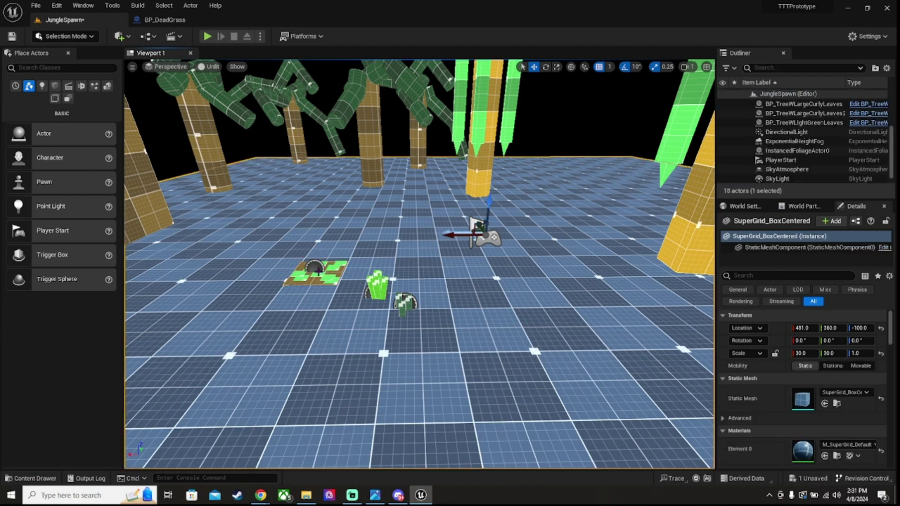
Select several green squares in BP_DeadGrass and save the blueprint.
{"action": "left_click", "coordinate": [164, 20]}
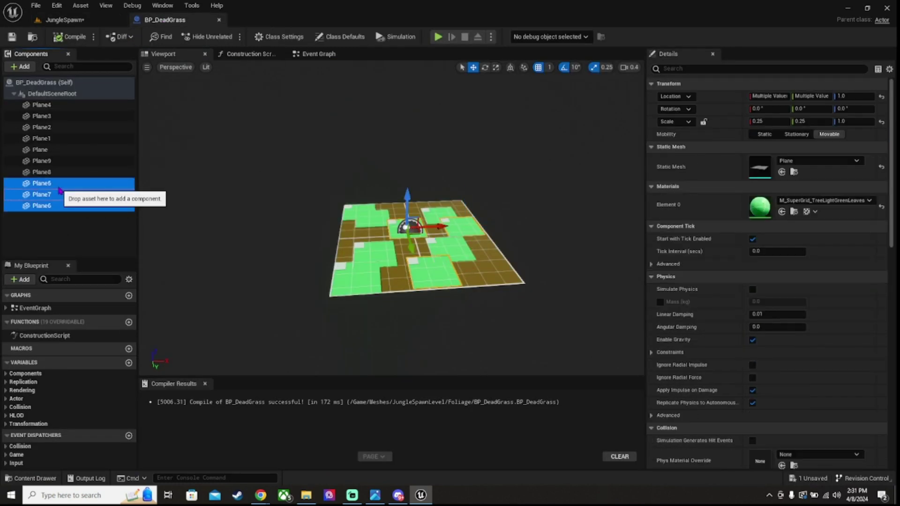
{"action": "left_click", "coordinate": [817, 200]}
{"action": "left_click", "coordinate": [803, 345]}
{"action": "key", "text": "ctrl+s"}
{"action": "left_click", "coordinate": [64, 20]}
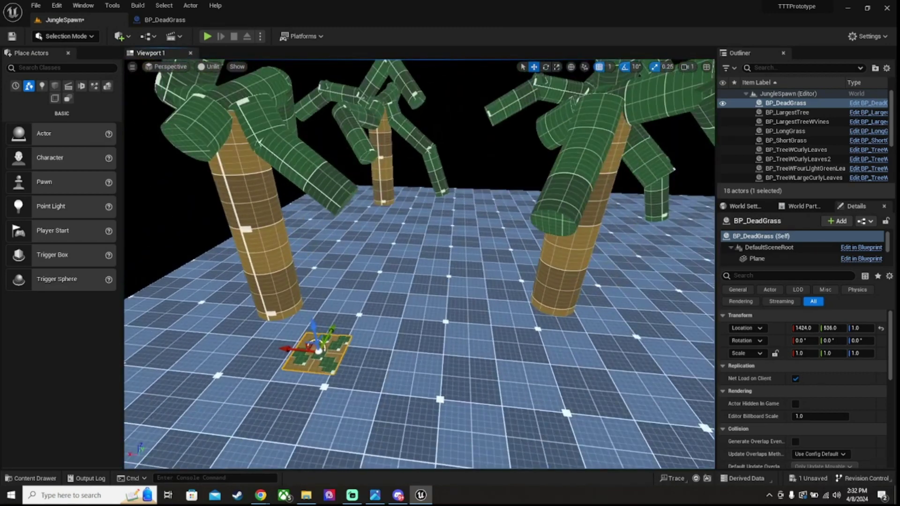
Duplicate a foliage material as M_SuperGrid_DeadGrass and assign it to the base plane.
{"action": "left_click", "coordinate": [165, 20]}
{"action": "left_click", "coordinate": [63, 19]}
{"action": "key", "text": "ctrl+space"}
{"action": "key", "text": "ctrl+d"}
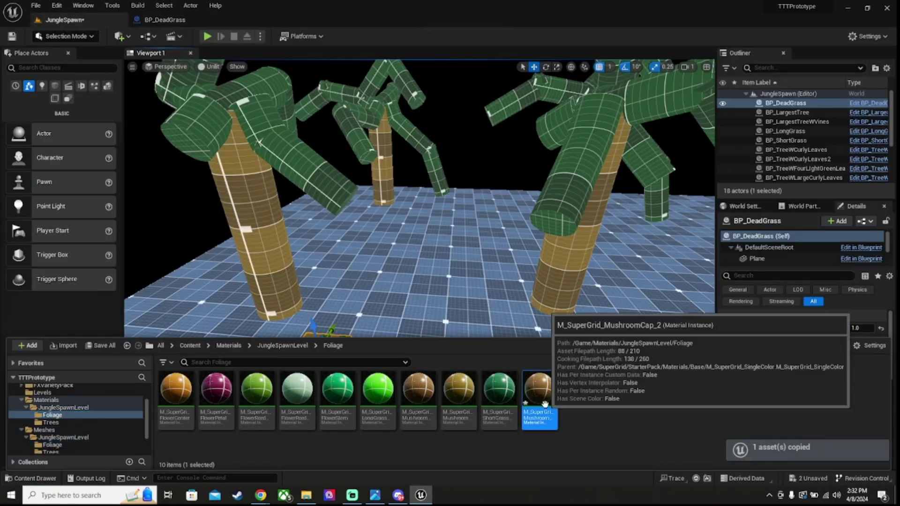
{"action": "key", "text": "Return"}
{"action": "left_click", "coordinate": [165, 20]}
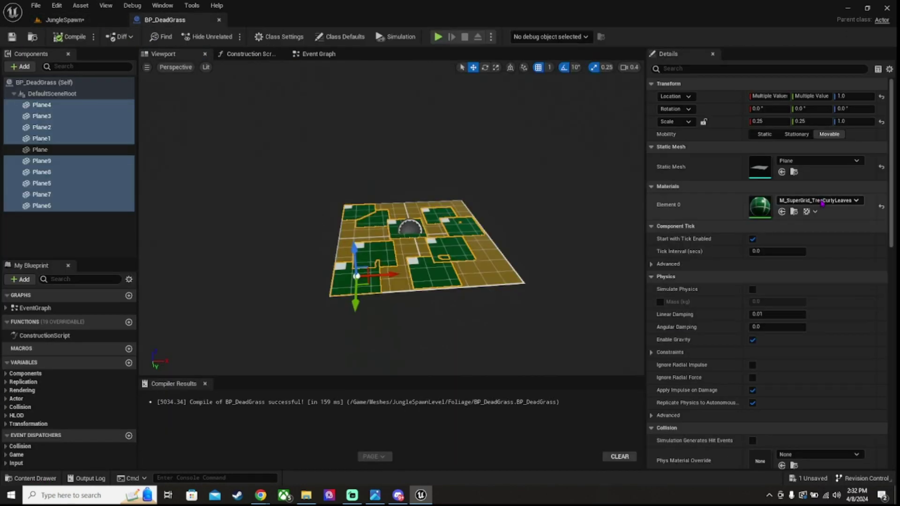
{"action": "left_click", "coordinate": [808, 200]}
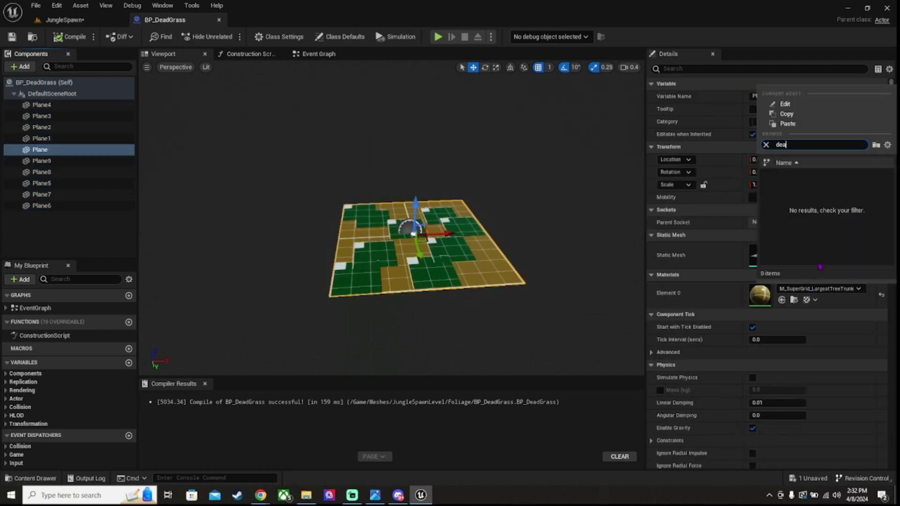
Scale the dead-grass patch up to 8.0 in the level and view it from low.
{"action": "left_click", "coordinate": [64, 20]}
{"action": "key", "text": "r"}
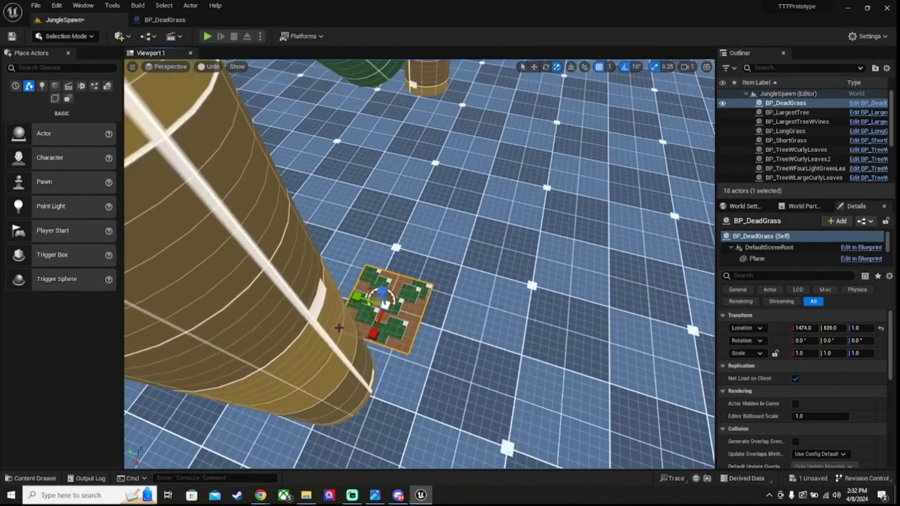
{"action": "left_click_drag", "start_coordinate": [381, 356], "coordinate": [382, 300]}
{"action": "key", "text": "w"}
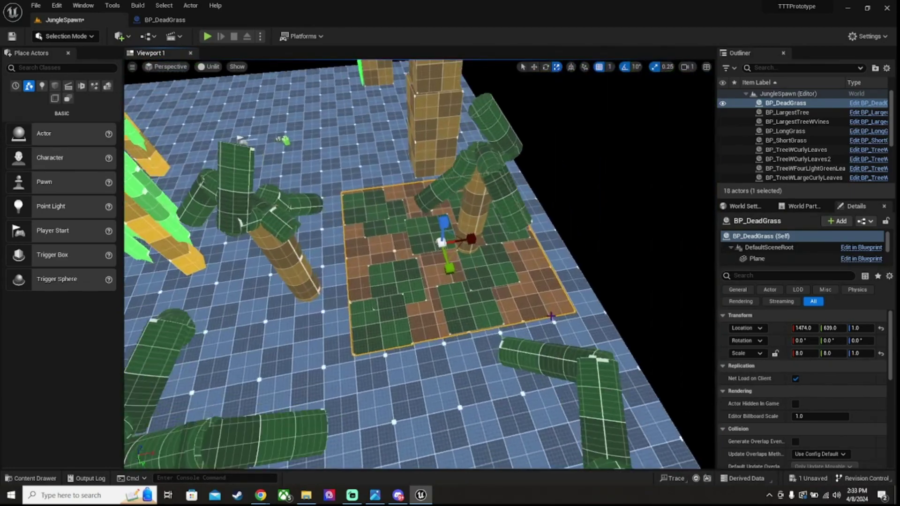
{"action": "left_click_drag", "start_coordinate": [419, 262], "coordinate": [503, 319], "text": "alt"}
{"action": "left_click", "coordinate": [165, 20]}
Lower Plane3 to ground level and set a new height for Plane1.
{"action": "double_click", "coordinate": [42, 116]}
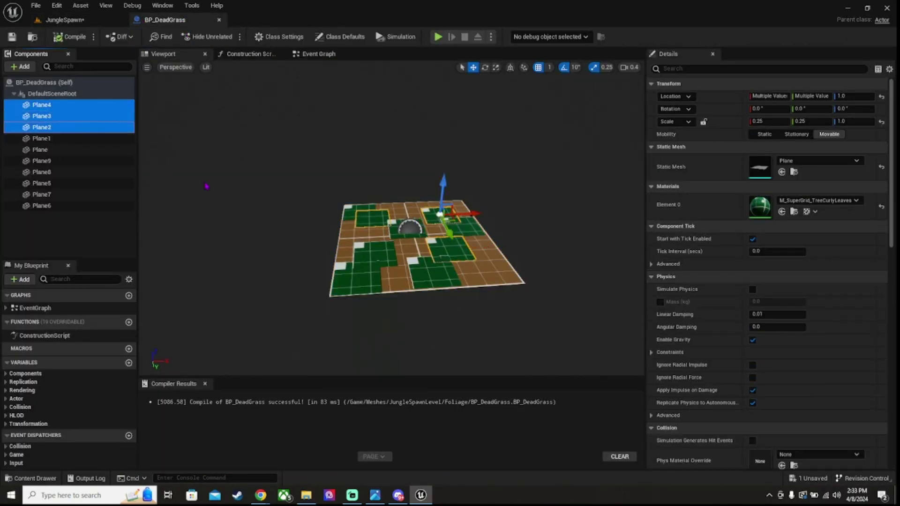
{"action": "left_click_drag", "start_coordinate": [437, 192], "coordinate": [438, 196]}
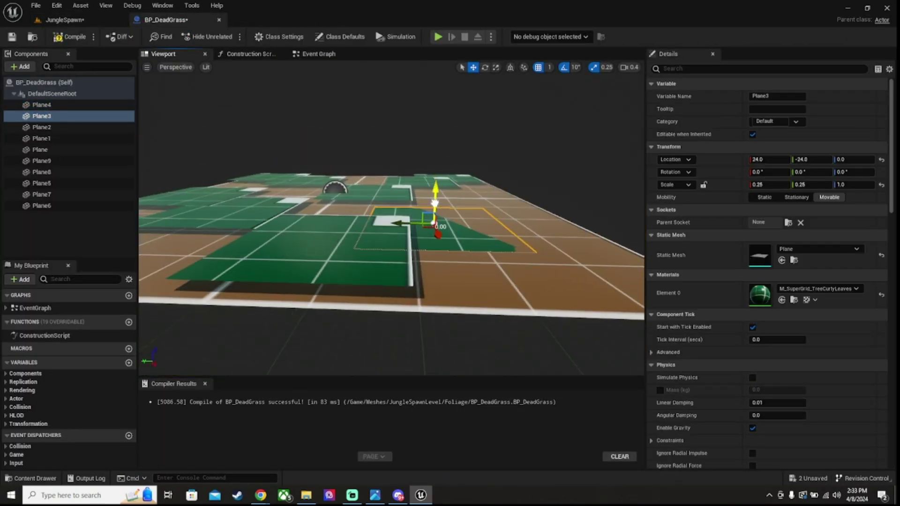
{"action": "double_click", "coordinate": [41, 138]}
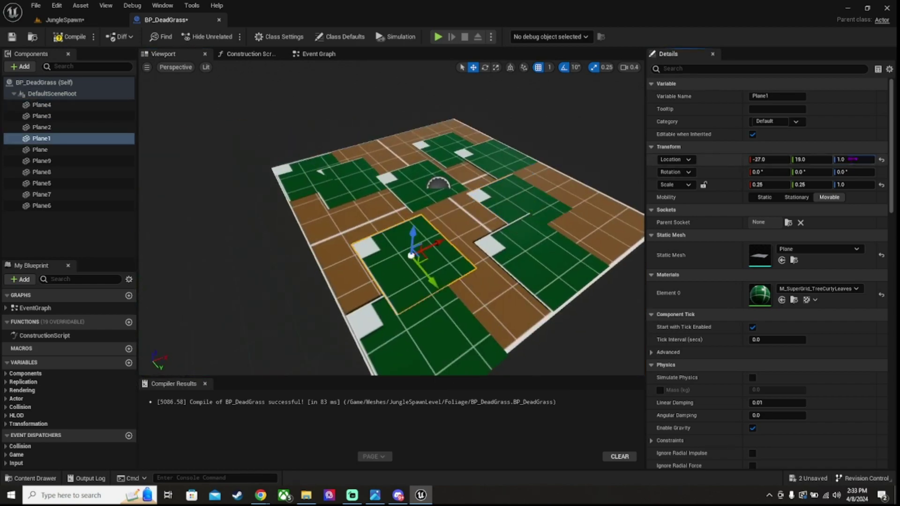
{"action": "key", "text": "Return"}
Alt-drag copies of the dead-grass patch (BP_DeadGrass2–4) across the level ground.
{"action": "left_click", "coordinate": [65, 20]}
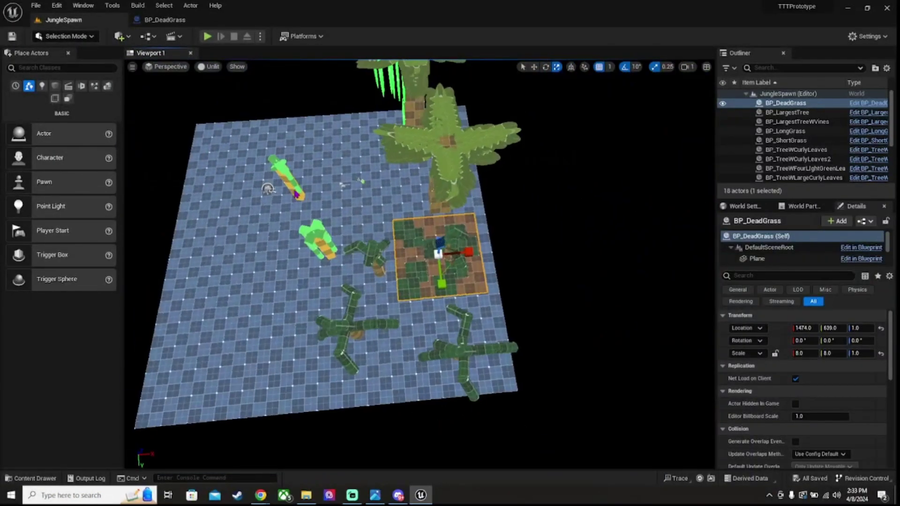
{"action": "mouse_move", "coordinate": [447, 325]}
{"action": "left_mouse_down", "text": "alt"}
{"action": "mouse_move", "coordinate": [300, 360]}
{"action": "mouse_move", "coordinate": [441, 212]}
{"action": "left_mouse_up", "text": "alt"}
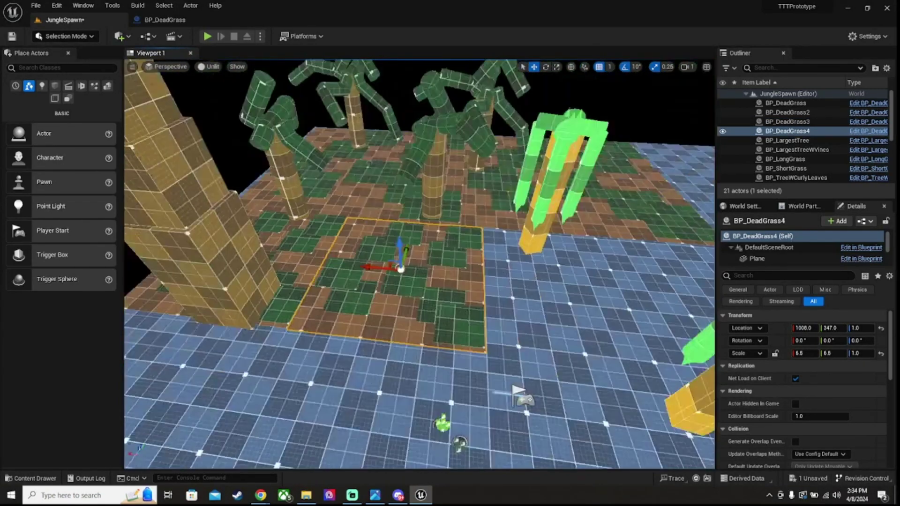
{"action": "left_click", "coordinate": [164, 19]}
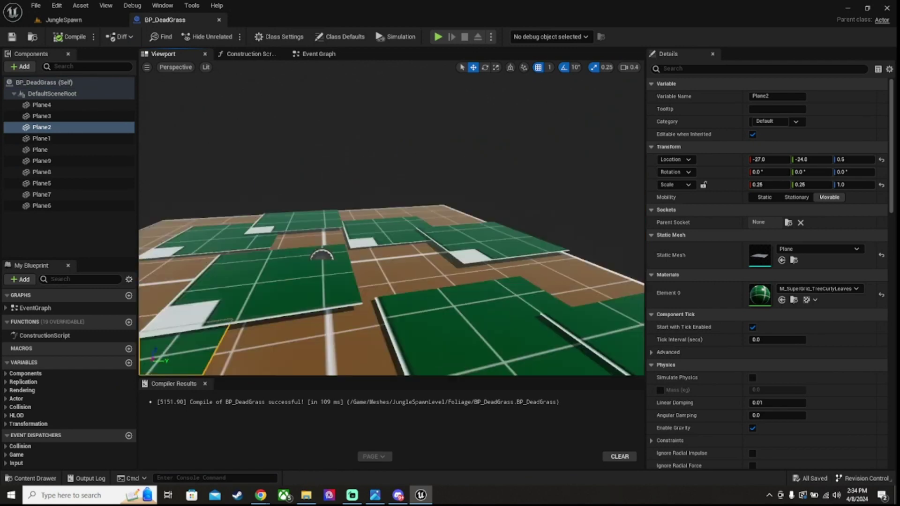
Add a Cone component to BP_DeadGrass with locked uniform scale 0.3.
{"action": "left_click", "coordinate": [20, 67]}
{"action": "type", "text": "cone"}
{"action": "left_click", "coordinate": [49, 122]}
{"action": "left_click", "coordinate": [703, 184]}
{"action": "left_click", "coordinate": [769, 184]}
{"action": "type", "text": "0.3"}
{"action": "key", "text": "Return"}
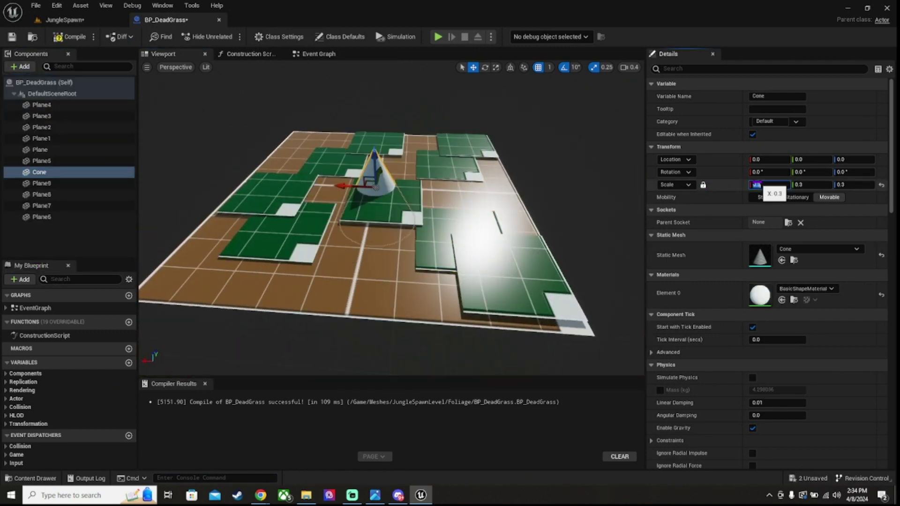
Alt-drag copies of the cone to other spots on the dead-grass patch.
{"action": "mouse_move", "coordinate": [409, 180]}
{"action": "left_mouse_down", "text": "alt"}
{"action": "mouse_move", "coordinate": [401, 200]}
{"action": "mouse_move", "coordinate": [426, 210]}
{"action": "left_mouse_up", "text": "alt"}
{"action": "left_click_drag", "start_coordinate": [453, 136], "coordinate": [519, 242], "text": "alt"}
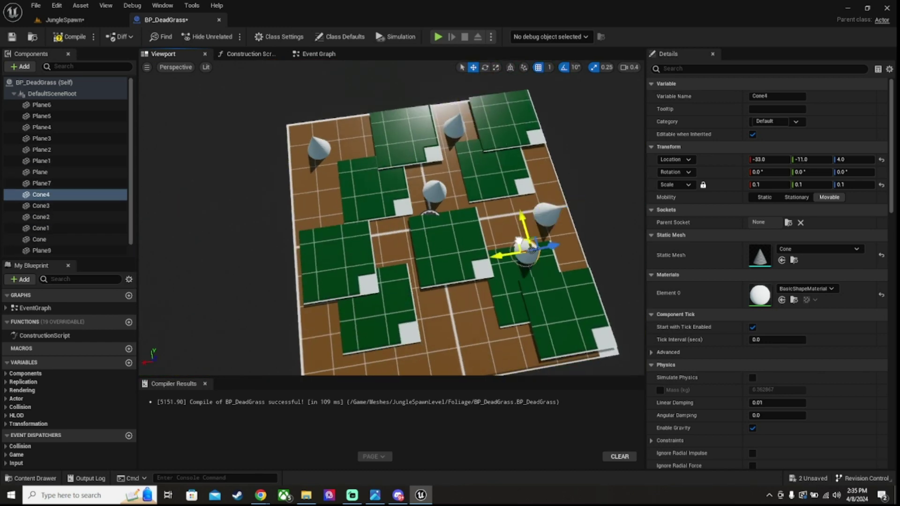
{"action": "left_click", "coordinate": [64, 20]}
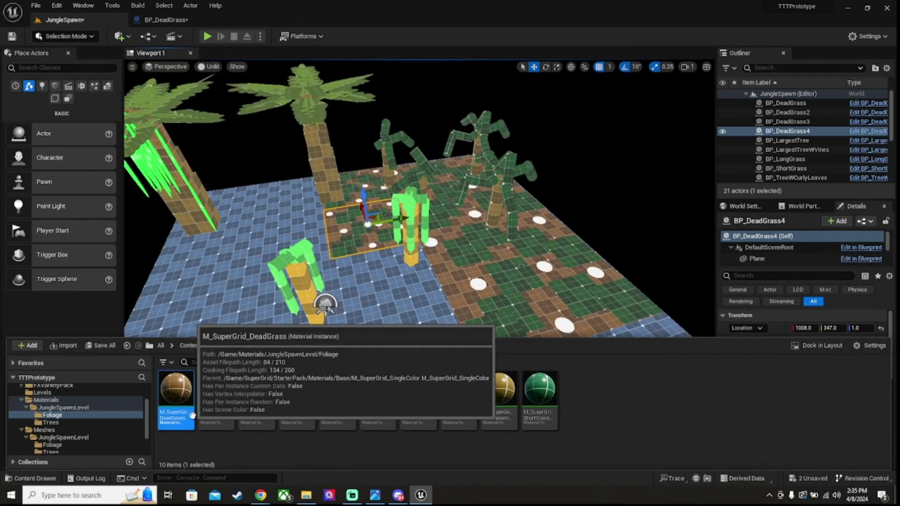
Duplicate the DeadGrass material as DeadGrassRocks and set its Color to black.
{"action": "key", "text": "ctrl+d"}
{"action": "key", "text": "Return"}
{"action": "double_click", "coordinate": [216, 393]}
{"action": "left_click", "coordinate": [759, 110]}
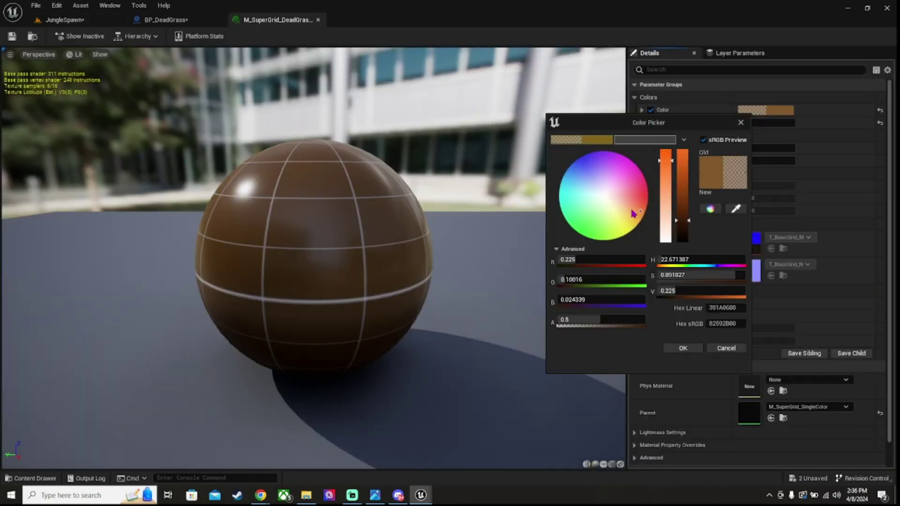
Assign DeadGrassRocks to Element 0 of all cones in BP_DeadGrass and play-test the level.
{"action": "left_click", "coordinate": [166, 20]}
{"action": "left_click", "coordinate": [41, 172], "text": "ctrl"}
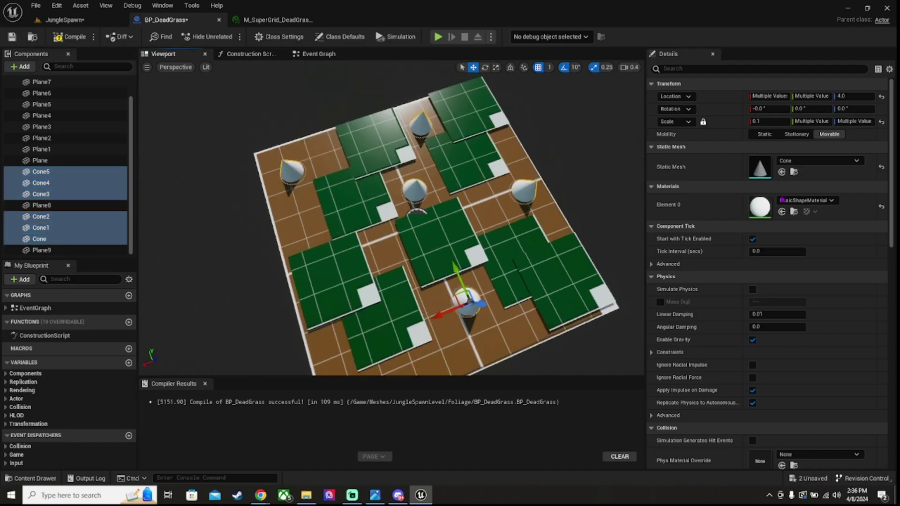
{"action": "left_click", "coordinate": [806, 200]}
{"action": "left_click", "coordinate": [827, 298]}
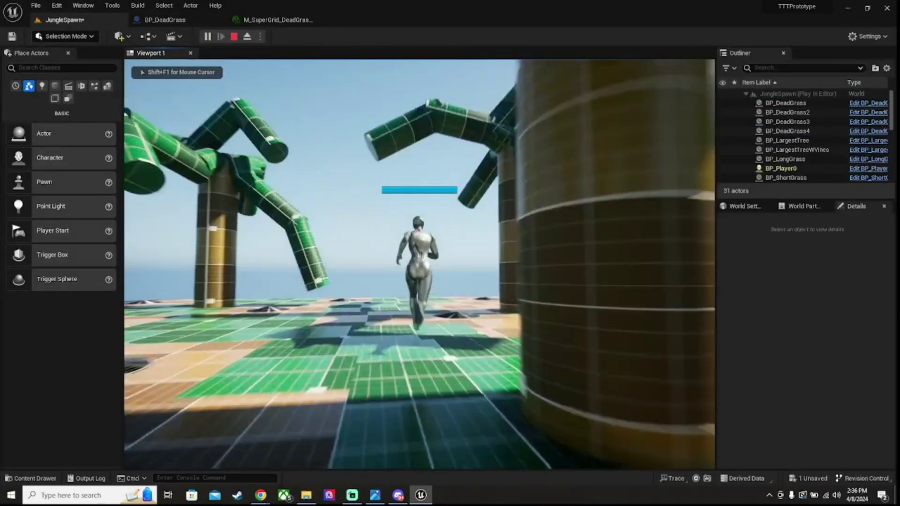
{"action": "key", "text": "Escape"}
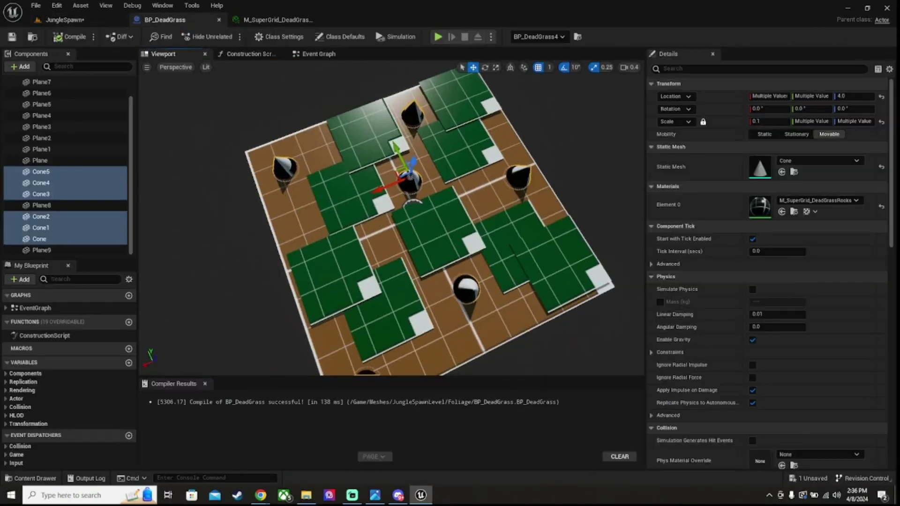
{"action": "left_click", "coordinate": [79, 173]}
Create and open a new BP_Bush blueprint class in the Foliage folder.
{"action": "left_click", "coordinate": [65, 20]}
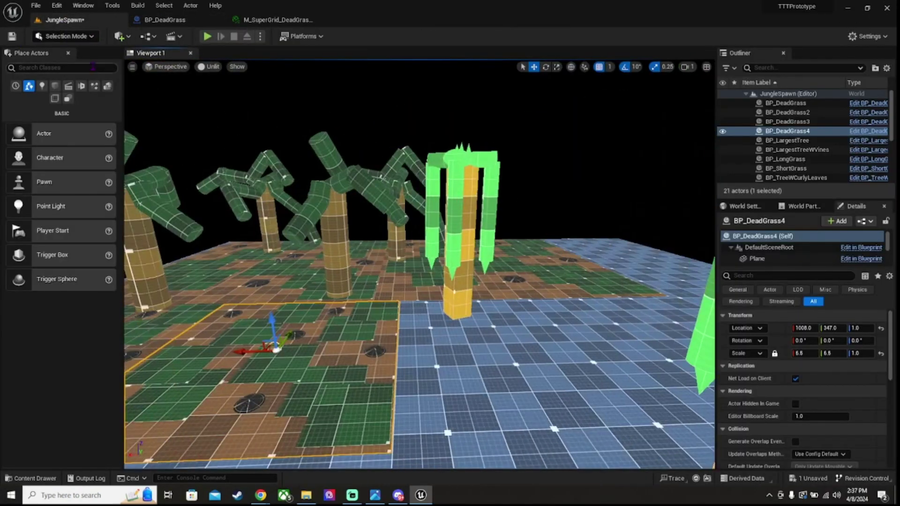
{"action": "key", "text": "ctrl+space"}
{"action": "left_click", "coordinate": [459, 255]}
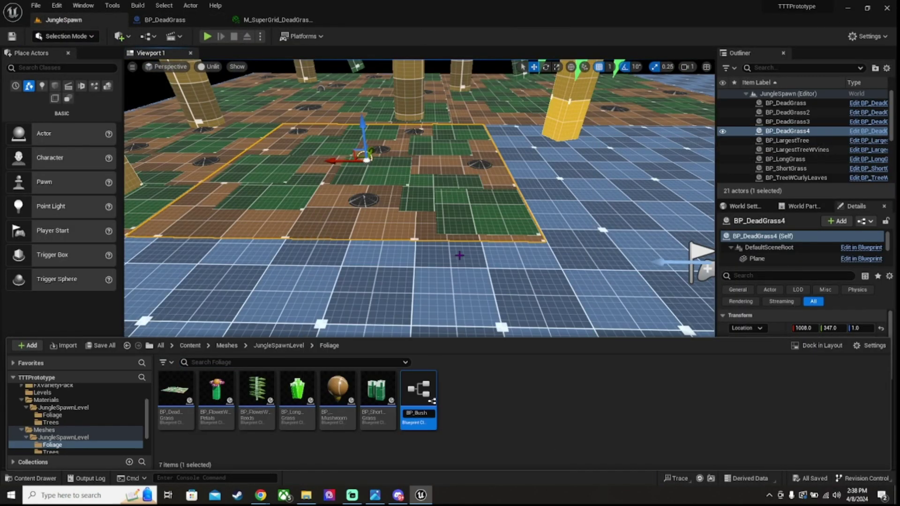
{"action": "double_click", "coordinate": [177, 421]}
Convert BP_LongGrass and BP_ShortGrass to static meshes saved in the StaticMesh folder.
{"action": "left_click", "coordinate": [64, 20]}
{"action": "left_click", "coordinate": [785, 159]}
{"action": "left_click", "coordinate": [190, 5]}
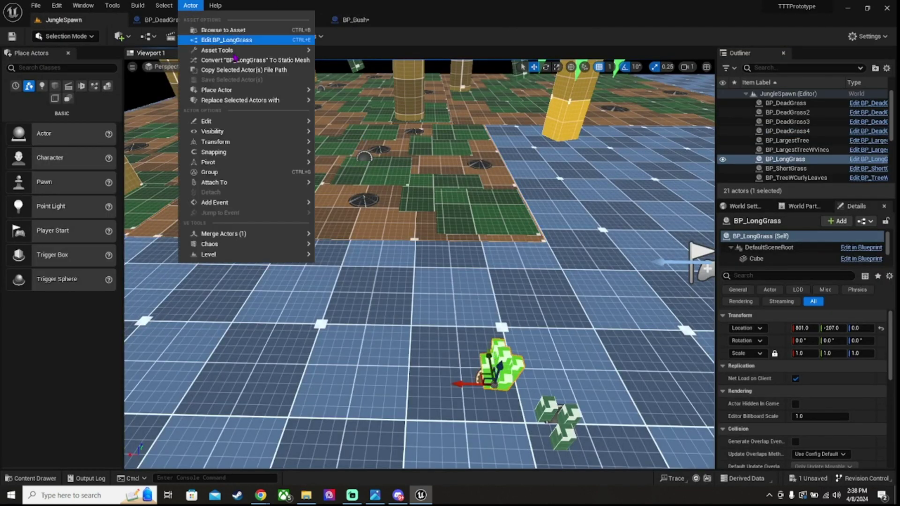
{"action": "left_click", "coordinate": [211, 73]}
{"action": "type", "text": "LongGrassLightGreen"}
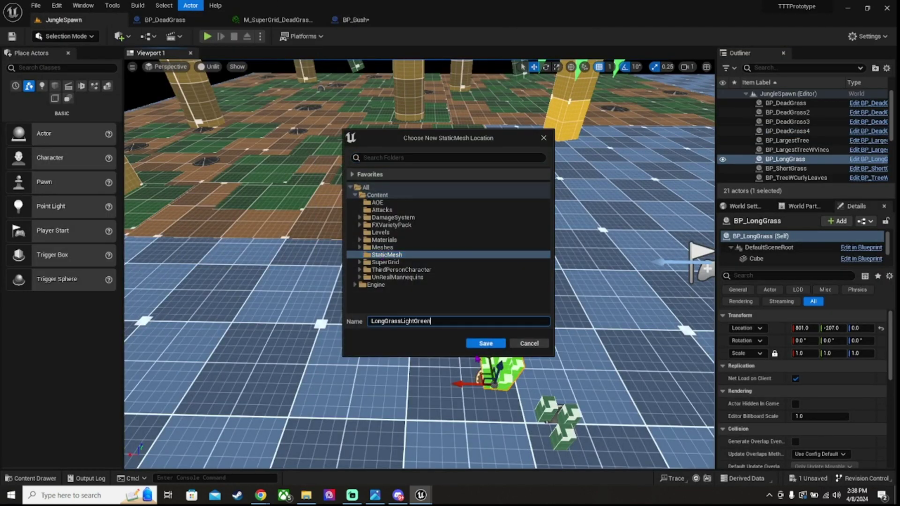
{"action": "key", "text": "Return"}
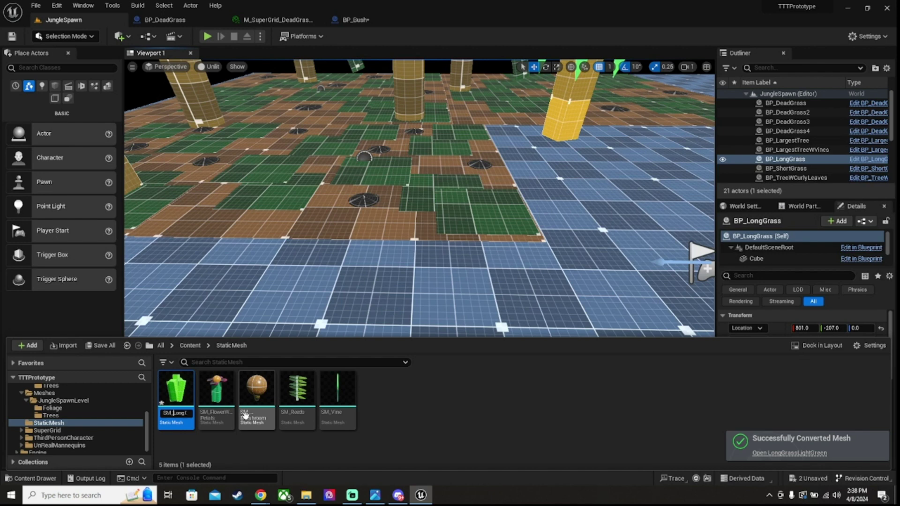
{"action": "left_click", "coordinate": [553, 413]}
{"action": "left_click", "coordinate": [190, 6]}
{"action": "left_click", "coordinate": [211, 69]}
{"action": "type", "text": "SM_ShortGrassDarkGreen"}
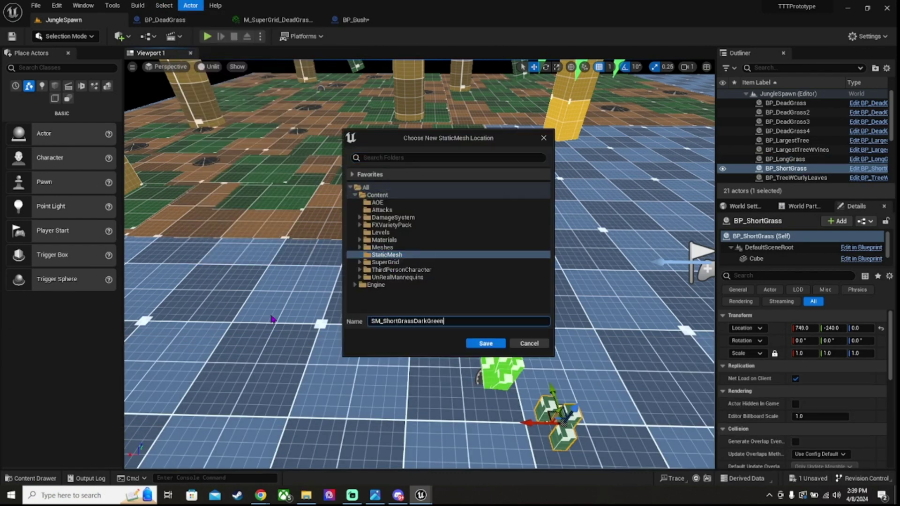
{"action": "key", "text": "Return"}
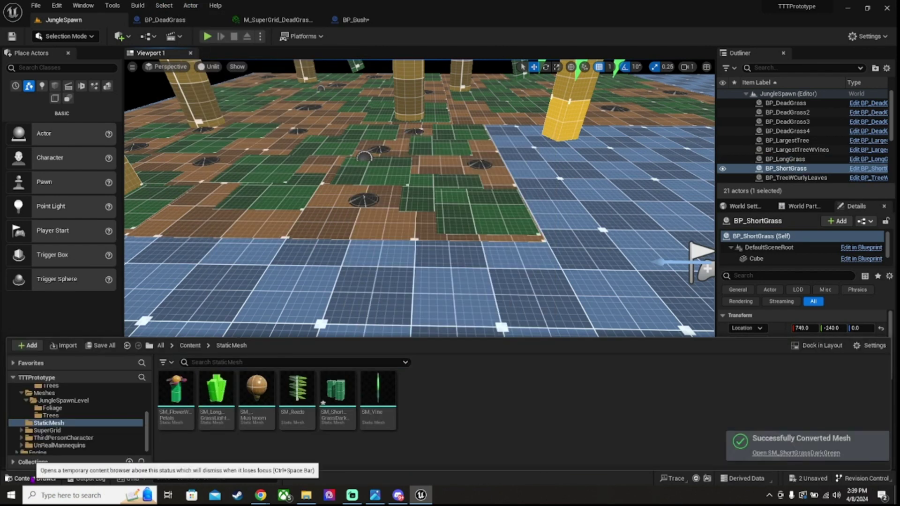
{"action": "left_click_drag", "start_coordinate": [337, 389], "coordinate": [177, 410]}
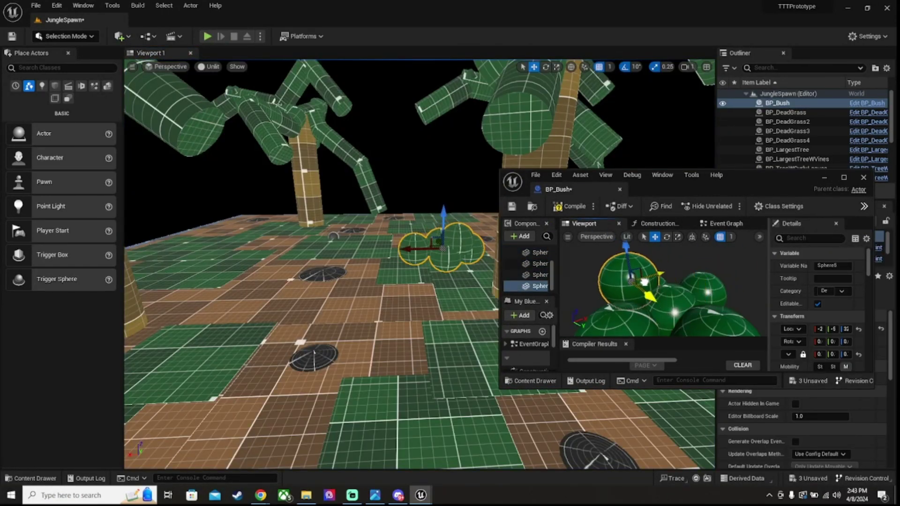
Play-test the level, then shift the bush's dark green toward a brighter green.
{"action": "key", "text": "alt+p"}
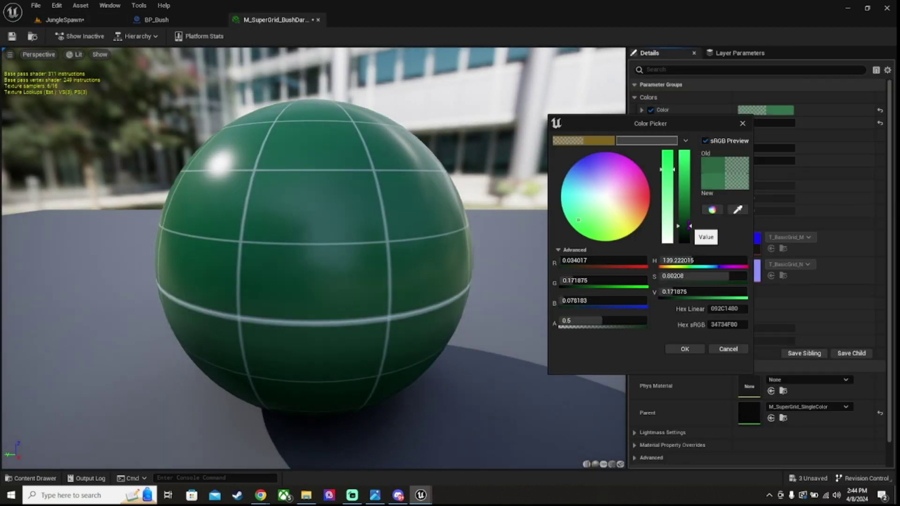
{"action": "left_click_drag", "start_coordinate": [589, 227], "coordinate": [588, 233]}
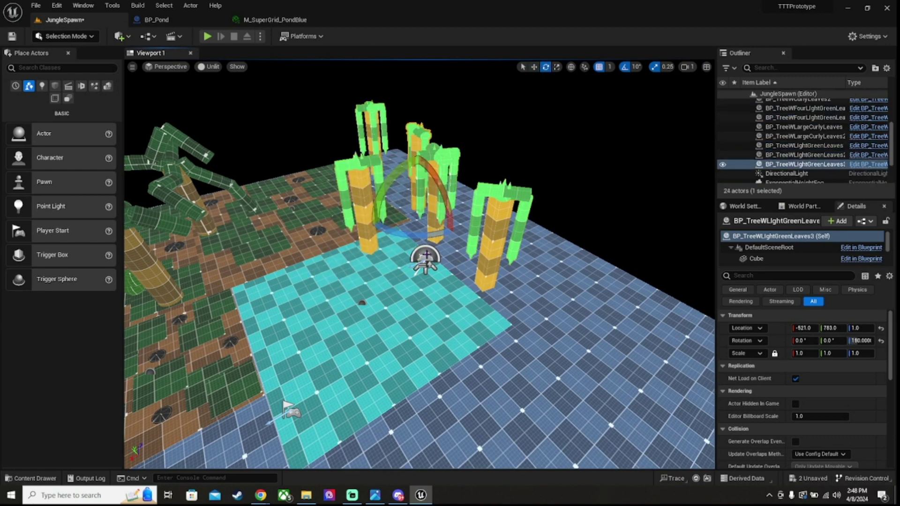
In Foliage Mode, paint flowers across the blue floor and pick the mushroom mesh.
{"action": "key", "text": "shift+2"}
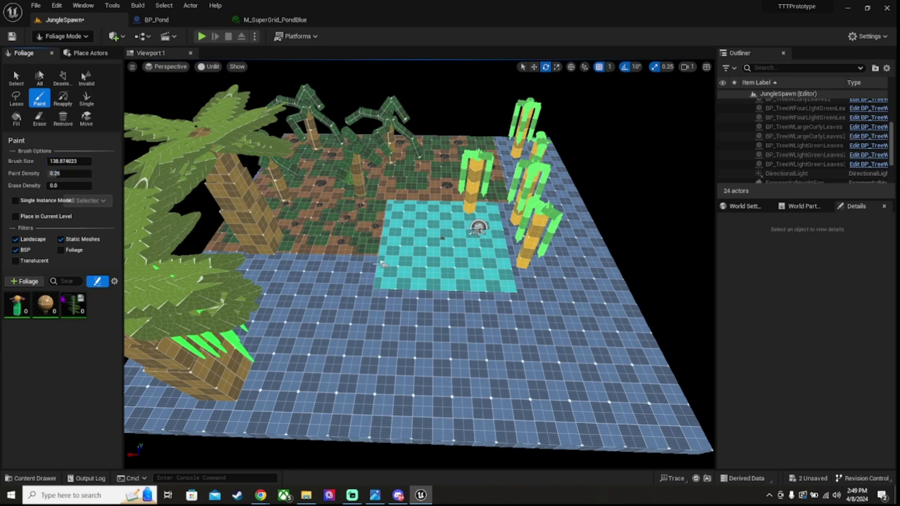
{"action": "left_click_drag", "start_coordinate": [575, 415], "coordinate": [570, 357]}
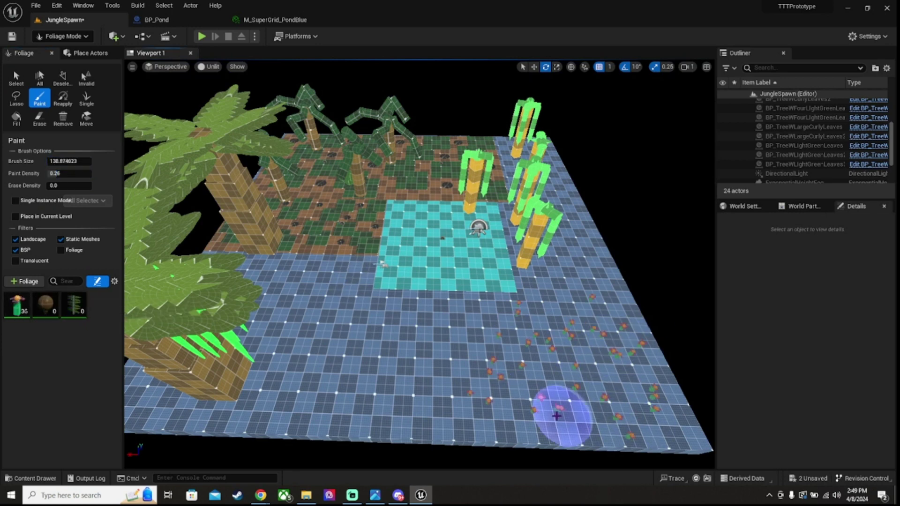
{"action": "left_click", "coordinate": [46, 304]}
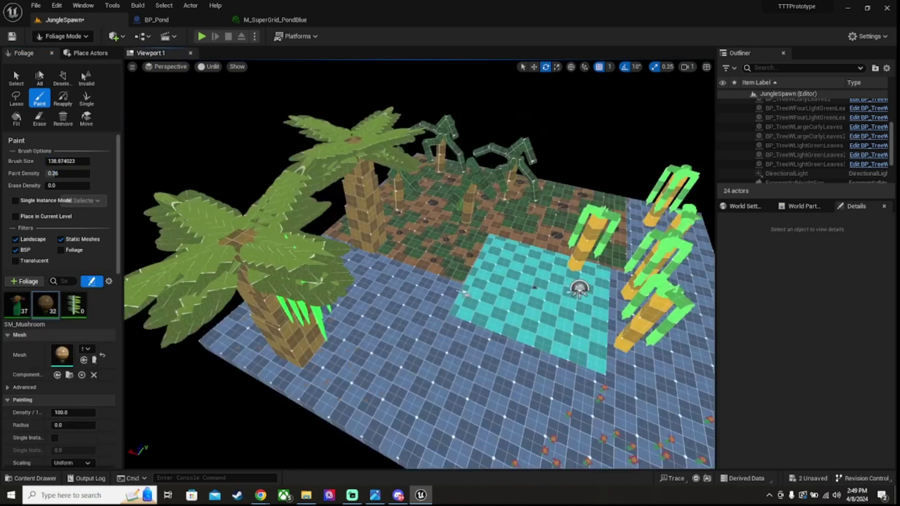
{"action": "key", "text": "shift+1"}
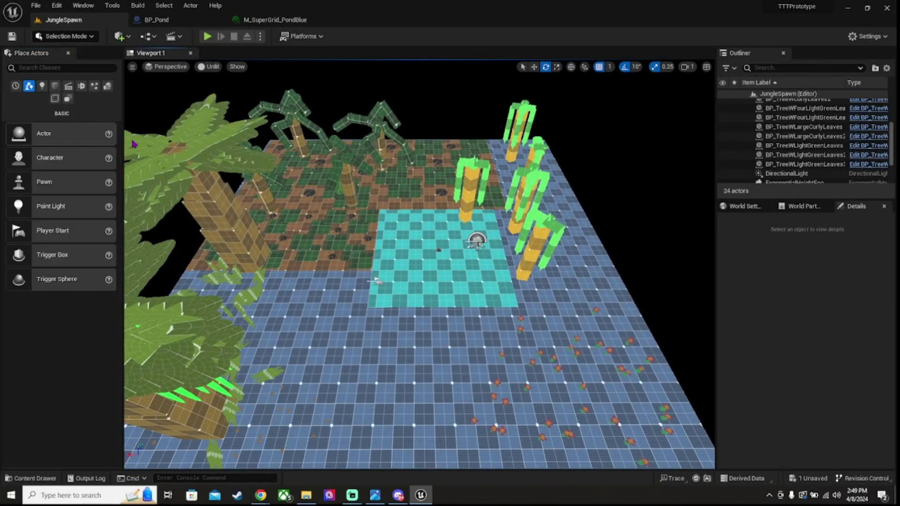
{"action": "key", "text": "shift+3"}
Paint grass over the floor and between the tree bases with brush size 60.
{"action": "key", "text": "ctrl+space"}
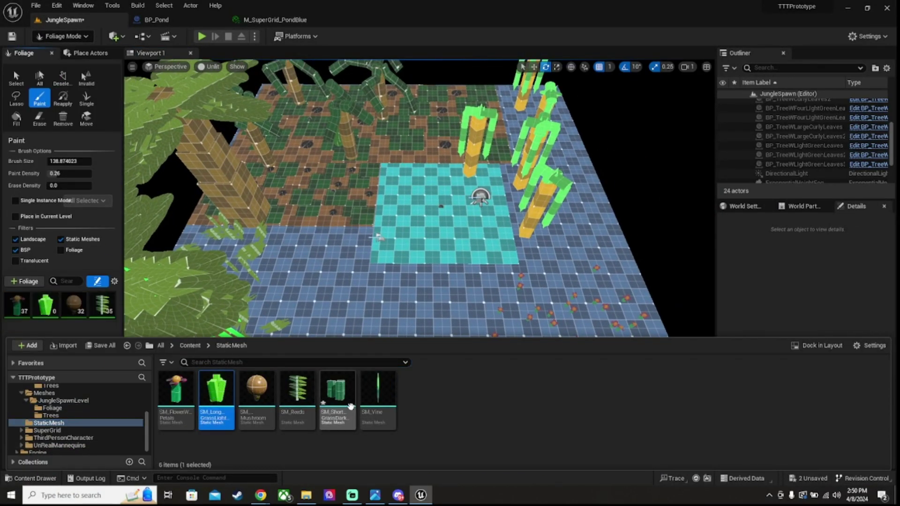
{"action": "left_click", "coordinate": [29, 477]}
{"action": "left_click_drag", "start_coordinate": [361, 382], "coordinate": [407, 337]}
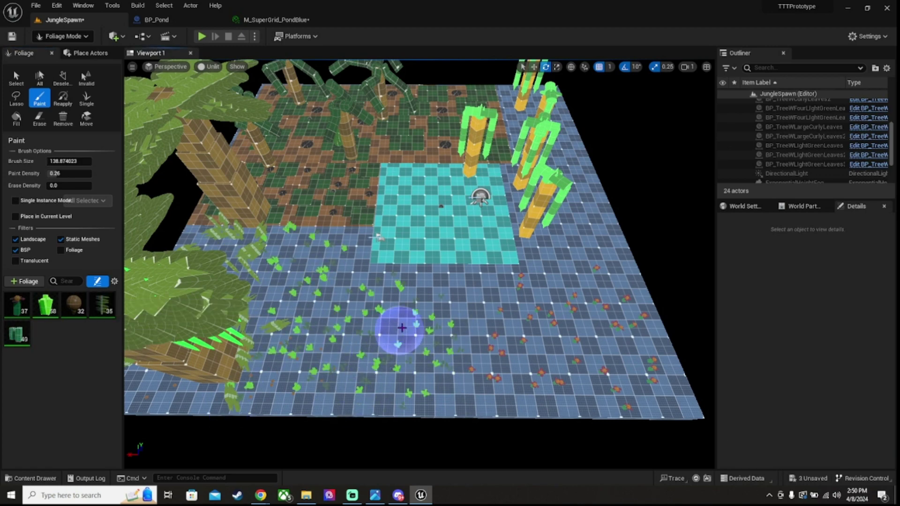
{"action": "key", "text": "ctrl+z"}
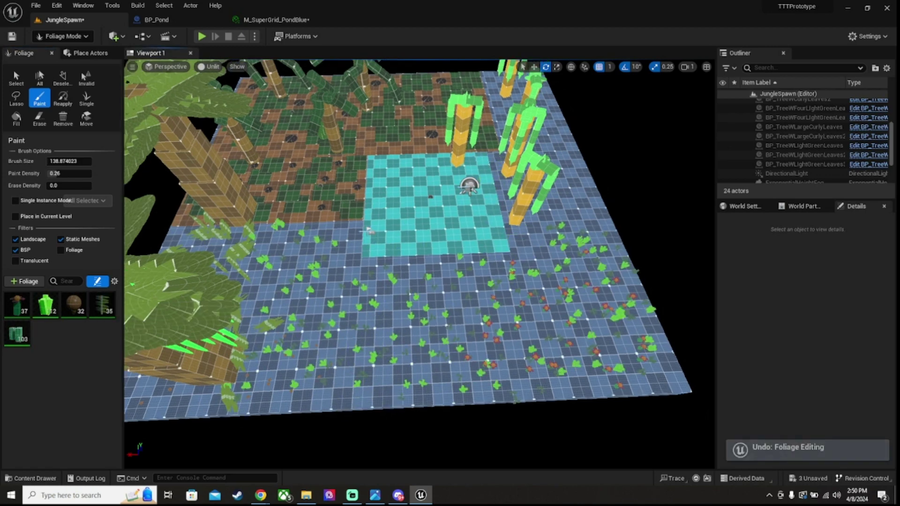
{"action": "left_click", "coordinate": [69, 161]}
{"action": "type", "text": "60"}
{"action": "left_click_drag", "start_coordinate": [628, 338], "coordinate": [378, 341]}
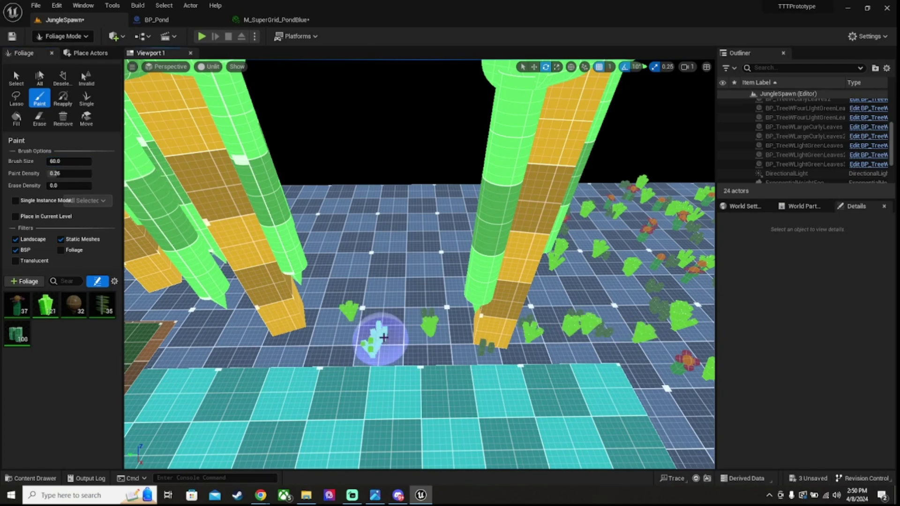
{"action": "mouse_move", "coordinate": [377, 341]}
{"action": "right_mouse_down"}
{"action": "mouse_move", "coordinate": [462, 342]}
{"action": "mouse_move", "coordinate": [482, 371]}
{"action": "mouse_move", "coordinate": [271, 305]}
{"action": "mouse_move", "coordinate": [455, 337]}
{"action": "right_mouse_up"}
{"action": "left_click", "coordinate": [455, 337]}
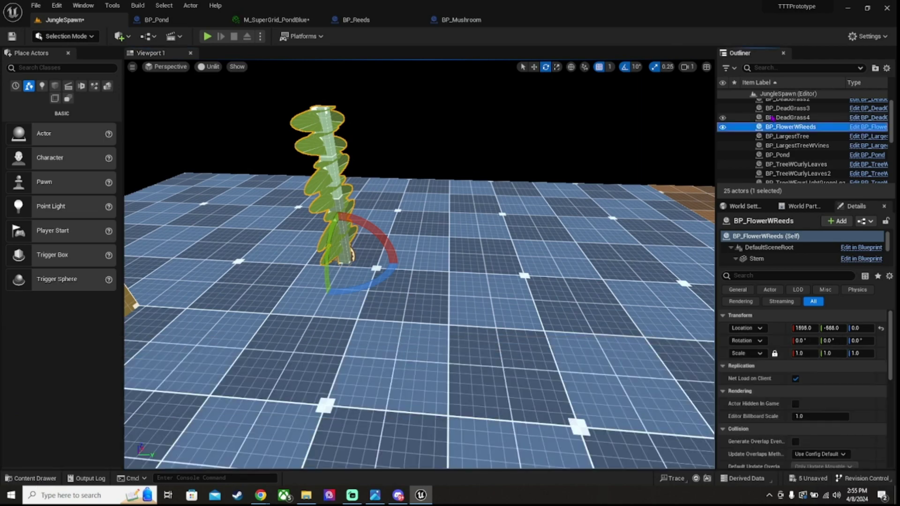
Delete BP_FlowerWReeds and switch to Foliage Mode, viewing the trees around the pond.
{"action": "key", "text": "Delete"}
{"action": "right_click_drag", "start_coordinate": [419, 262], "coordinate": [477, 245]}
{"action": "left_click", "coordinate": [64, 36]}
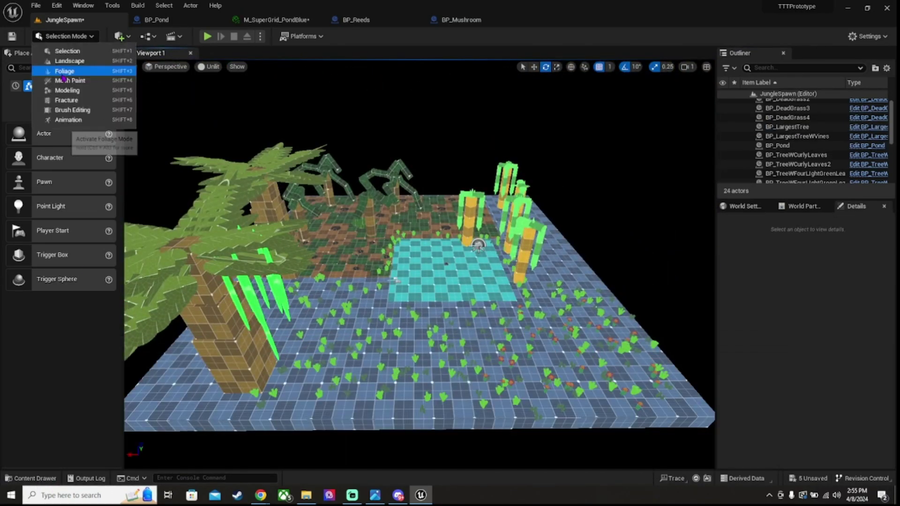
{"action": "left_click", "coordinate": [57, 68]}
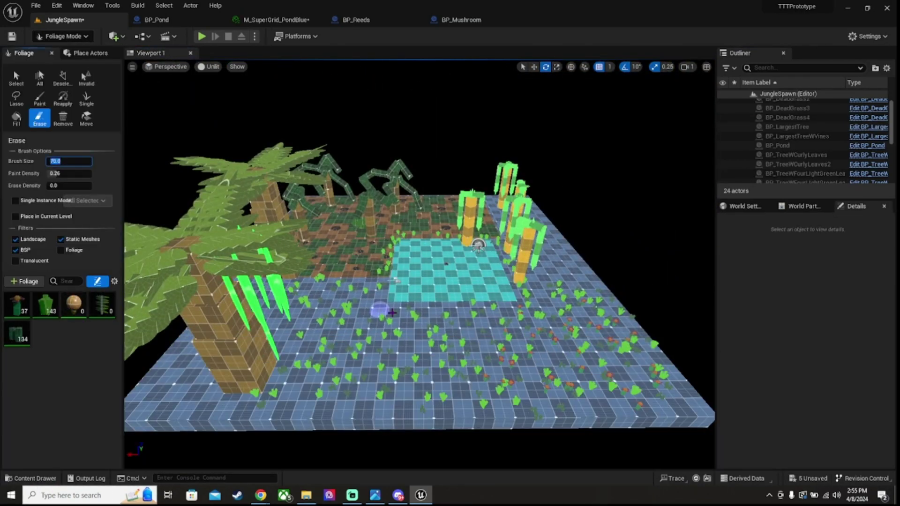
{"action": "right_click_drag", "start_coordinate": [478, 245], "coordinate": [266, 242]}
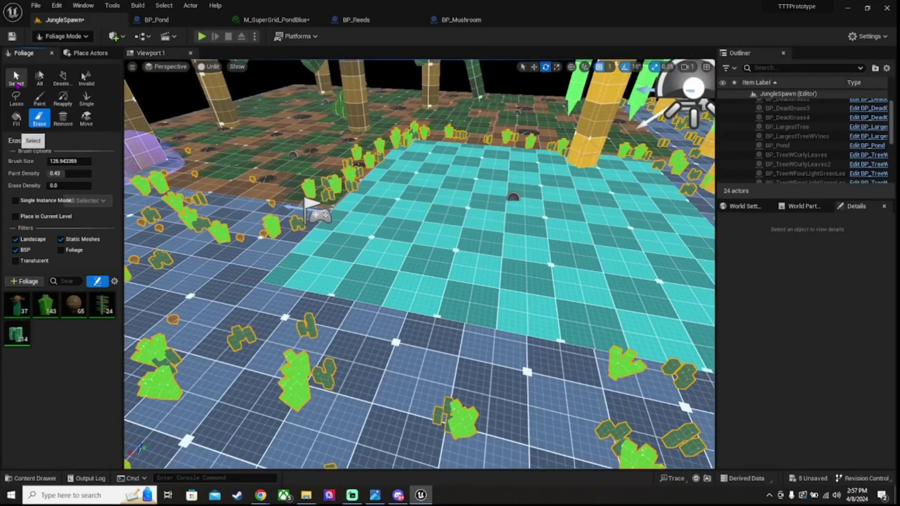
Select all six spheres in BP_Bush, set them to NoCollision, and compile.
{"action": "left_click", "coordinate": [16, 83]}
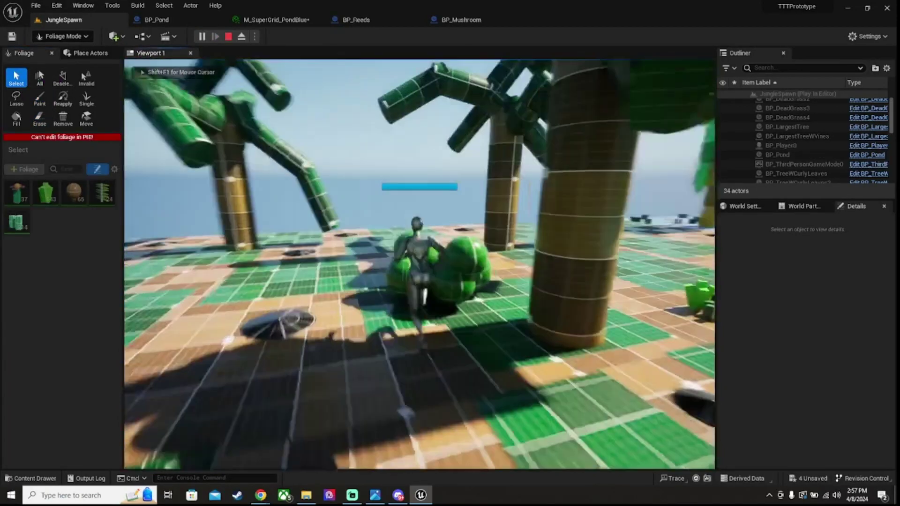
{"action": "left_click", "coordinate": [233, 22]}
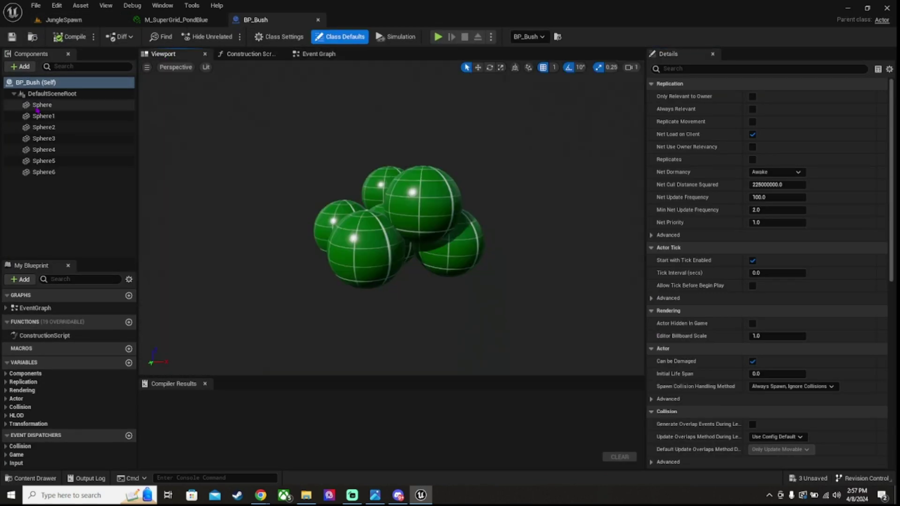
{"action": "left_click", "coordinate": [42, 105]}
{"action": "left_click", "coordinate": [43, 172], "text": "shift"}
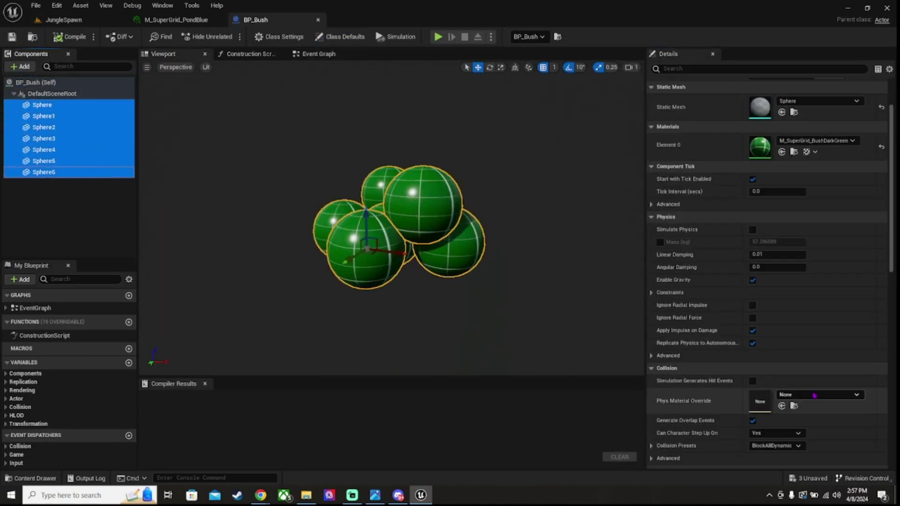
{"action": "left_click", "coordinate": [42, 105]}
{"action": "left_click", "coordinate": [44, 116]}
{"action": "left_click", "coordinate": [57, 160], "text": "shift"}
{"action": "left_click", "coordinate": [44, 172], "text": "shift"}
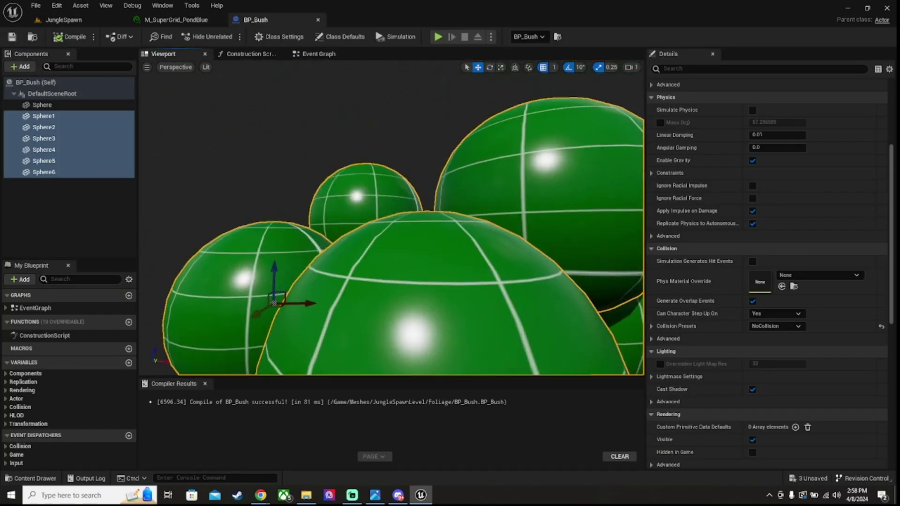
{"action": "left_click", "coordinate": [41, 105], "text": "ctrl"}
{"action": "key", "text": "f"}
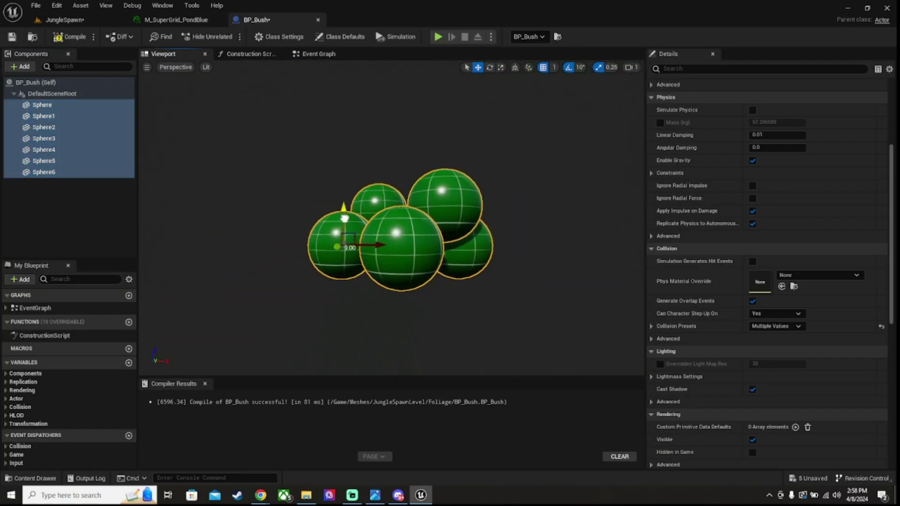
Convert the level's BP_Bush into the SM_Bush static mesh and delete the original actor.
{"action": "left_click", "coordinate": [64, 20]}
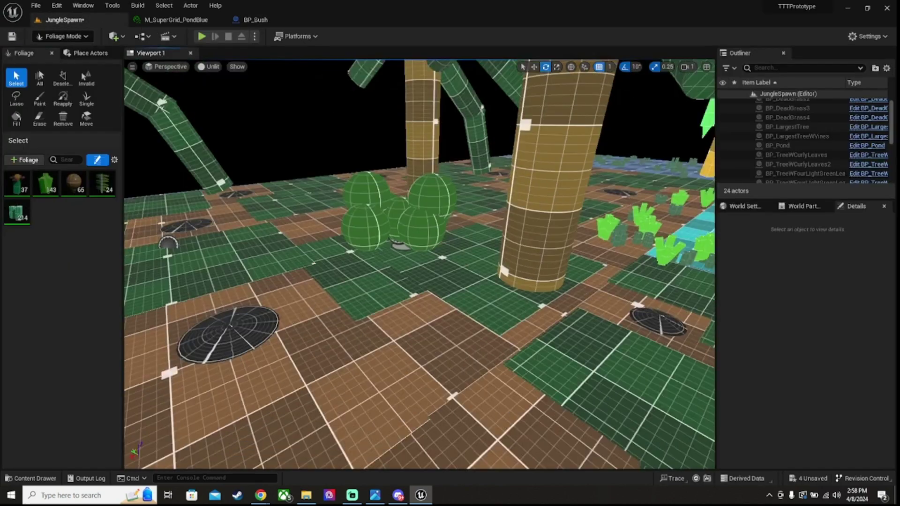
{"action": "left_click", "coordinate": [62, 36]}
{"action": "left_click", "coordinate": [66, 52]}
{"action": "left_click", "coordinate": [379, 253]}
{"action": "left_click", "coordinate": [190, 5]}
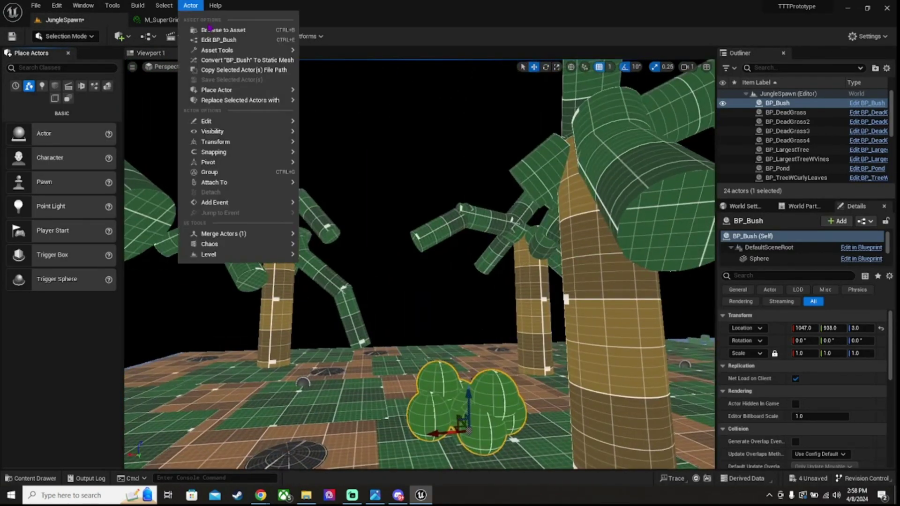
{"action": "left_click", "coordinate": [225, 58]}
{"action": "key", "text": "Return"}
{"action": "left_click", "coordinate": [62, 36]}
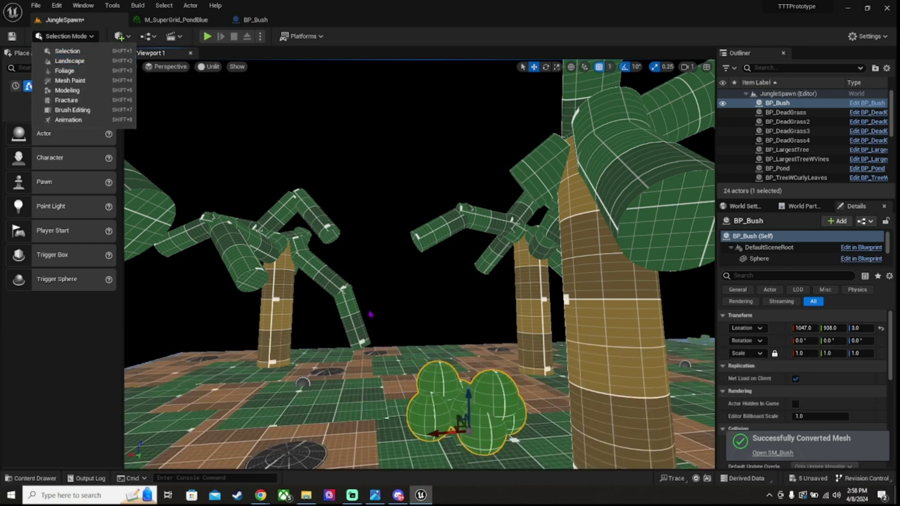
{"action": "key", "text": "Delete"}
{"action": "left_click", "coordinate": [62, 36]}
{"action": "left_click", "coordinate": [73, 71]}
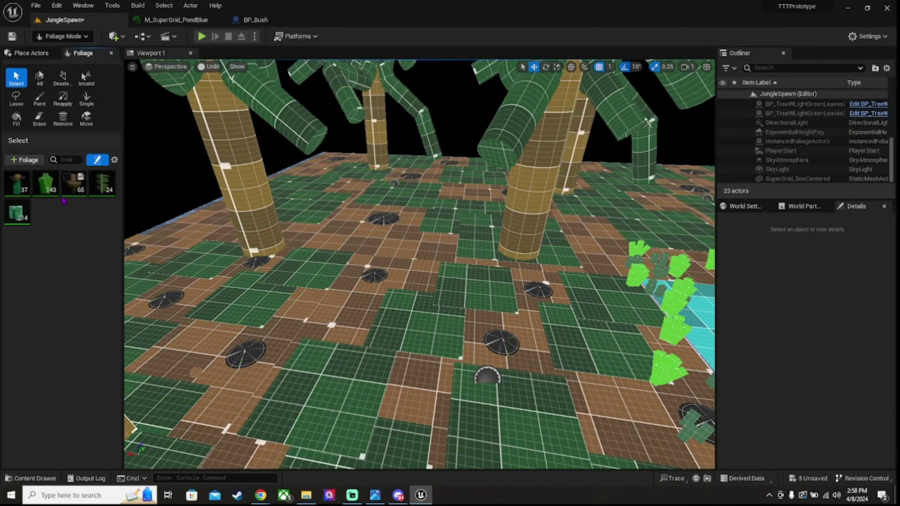
Add the SM_Bush mesh from the Content Drawer to the foliage palette.
{"action": "left_click", "coordinate": [39, 98]}
{"action": "key", "text": "ctrl+space"}
{"action": "left_click_drag", "start_coordinate": [85, 334], "coordinate": [56, 330]}
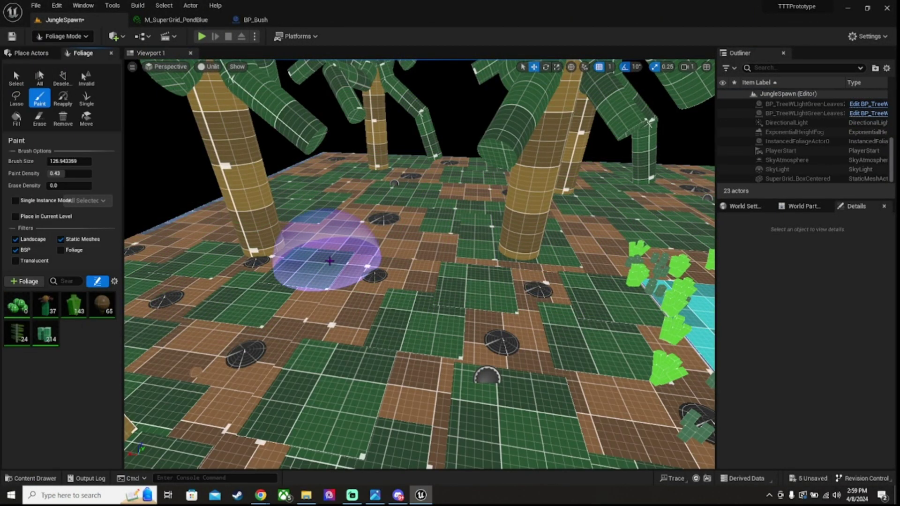
{"action": "scroll", "coordinate": [330, 261], "scroll_direction": "down", "scroll_amount": 5, "text": "ctrl+shift"}
{"action": "scroll", "coordinate": [419, 236], "scroll_direction": "down", "scroll_amount": 3}
Paint SM_Bush bushes across the ground among the trees, erasing one stray bush.
{"action": "mouse_move", "coordinate": [447, 264]}
{"action": "right_mouse_down"}
{"action": "mouse_move", "coordinate": [421, 262]}
{"action": "mouse_move", "coordinate": [421, 299]}
{"action": "mouse_move", "coordinate": [441, 261]}
{"action": "mouse_move", "coordinate": [512, 266]}
{"action": "right_mouse_up"}
{"action": "left_click", "coordinate": [522, 281]}
{"action": "left_click", "coordinate": [421, 298]}
{"action": "left_click", "coordinate": [442, 261], "text": "shift"}
{"action": "key", "text": "shift+1"}
Pick the dead grass blueprint in the Content Drawer, start renaming it, and open BP_DryGrass.
{"action": "left_click", "coordinate": [511, 266]}
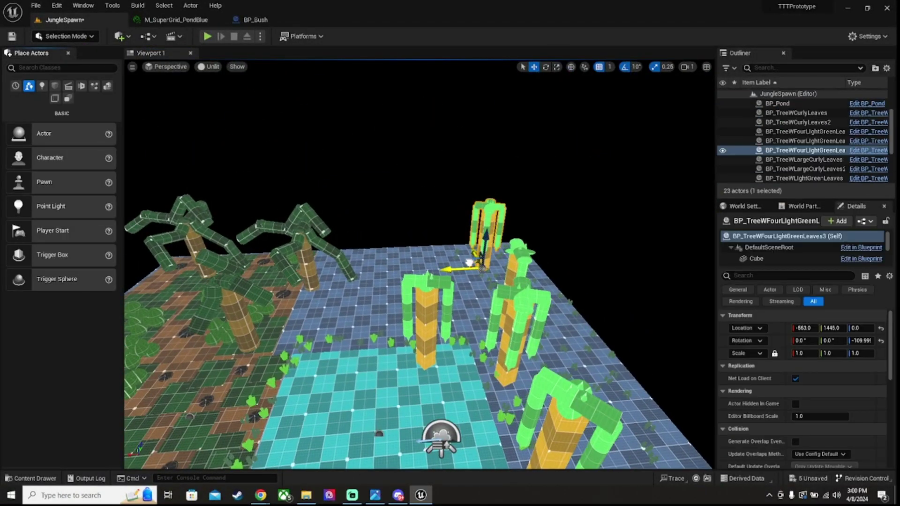
{"action": "key", "text": "ctrl+space"}
{"action": "left_click", "coordinate": [511, 387]}
{"action": "key", "text": "F2"}
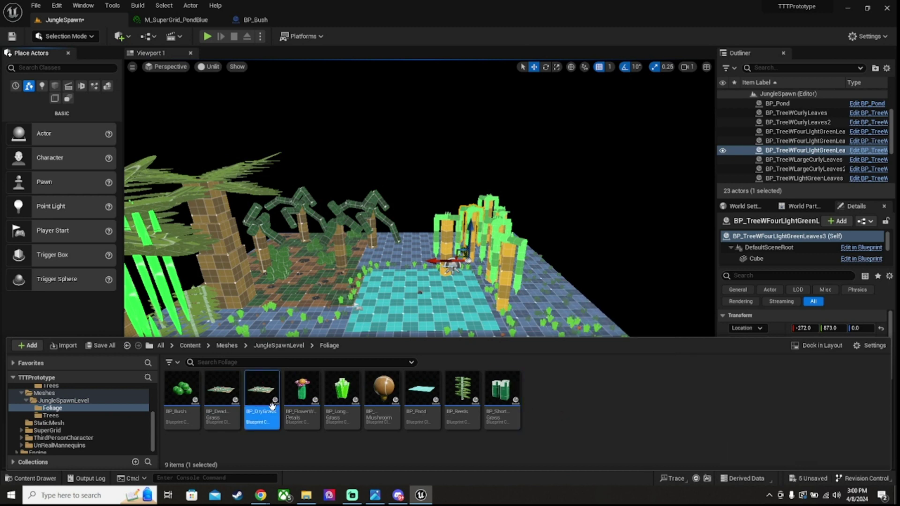
{"action": "double_click", "coordinate": [272, 405]}
{"action": "left_click", "coordinate": [69, 25]}
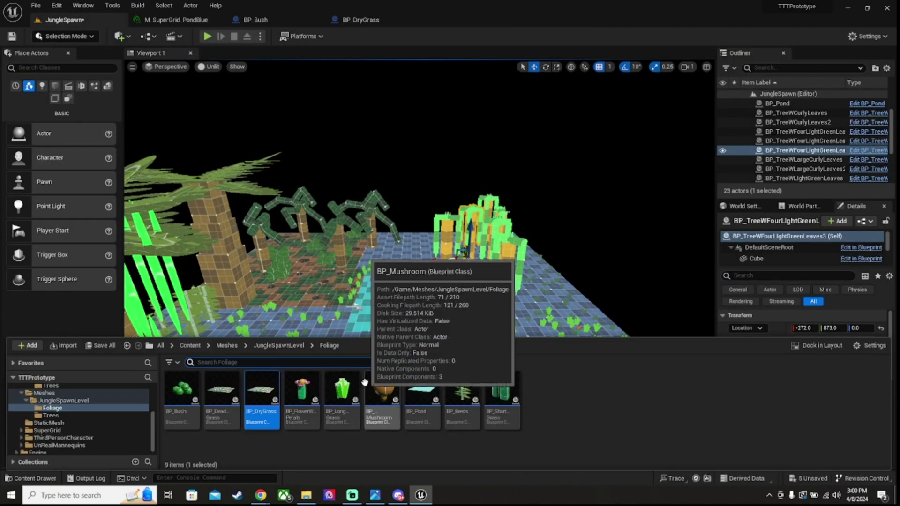
Rename the copied blueprint BP_Dirt and delete its extra Plane and Cone components.
{"action": "key", "text": "F2"}
{"action": "type", "text": "irt"}
{"action": "key", "text": "Return"}
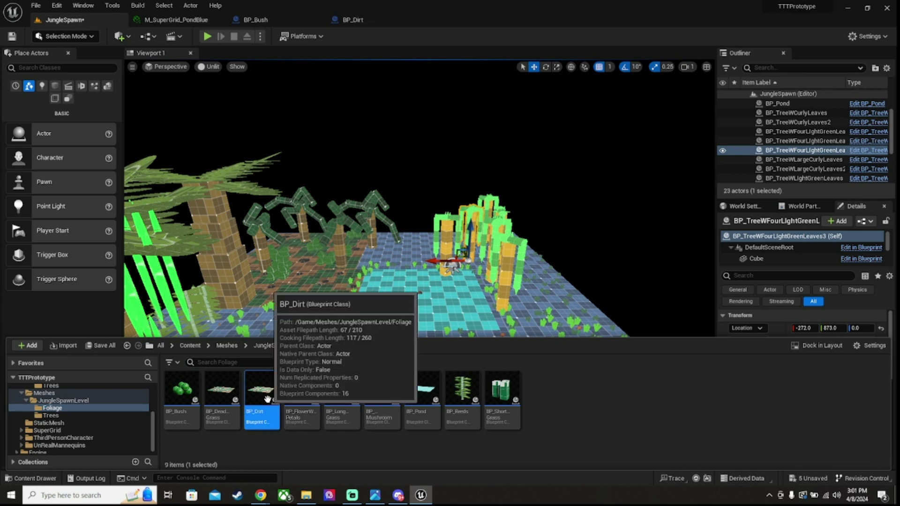
{"action": "double_click", "coordinate": [261, 394]}
{"action": "left_click", "coordinate": [67, 162]}
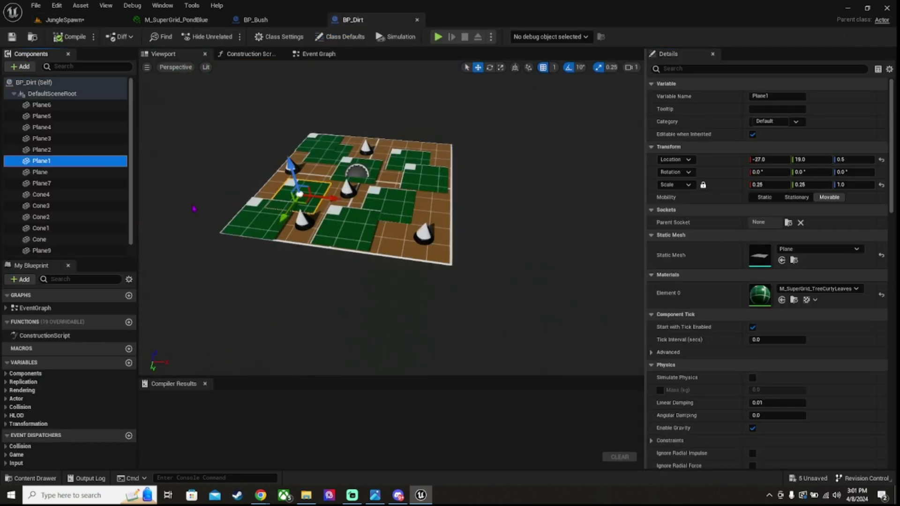
{"action": "left_click", "coordinate": [49, 179], "text": "shift"}
{"action": "key", "text": "Delete"}
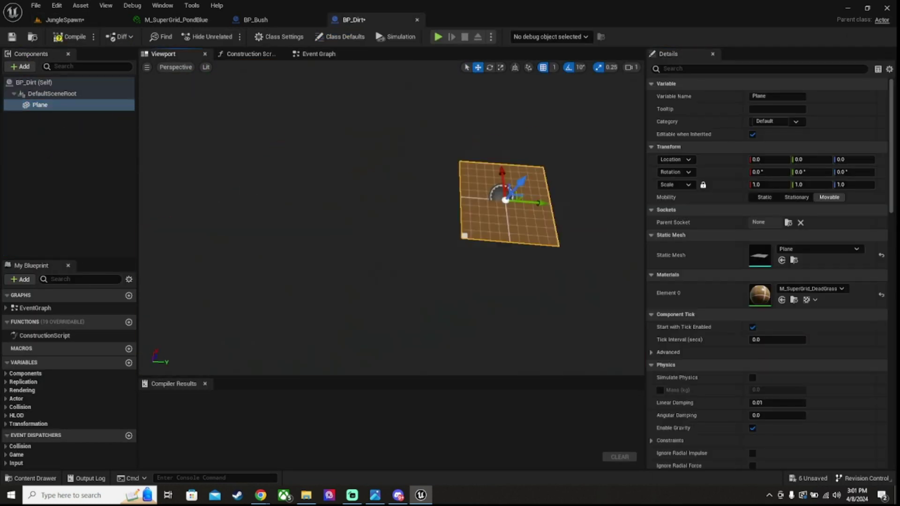
Duplicate the M_SuperGrid_DeadGrass material from the Content Drawer.
{"action": "left_click", "coordinate": [65, 19]}
{"action": "key", "text": "ctrl+space"}
{"action": "key", "text": "ctrl+d"}
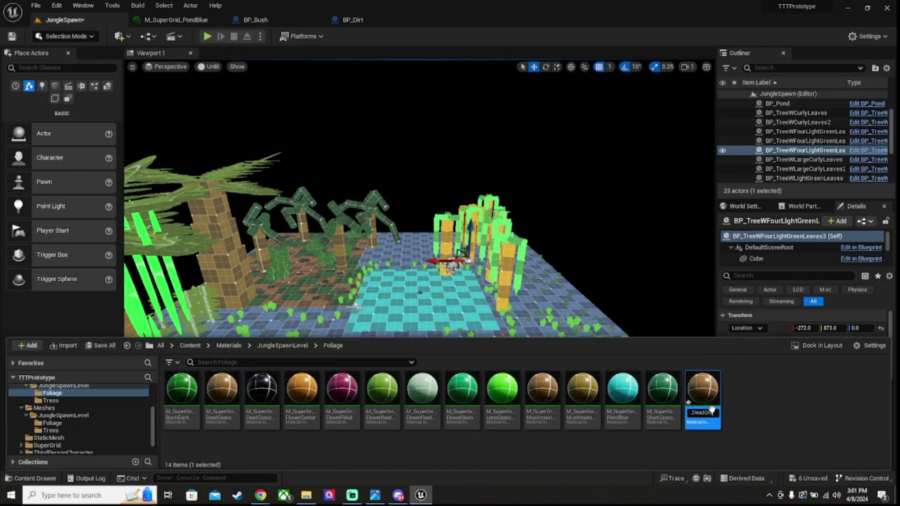
Name the copy M_SuperGrid_Dirt and lighten its orange Color for the dirt patch.
{"action": "key", "text": "Return"}
{"action": "double_click", "coordinate": [702, 389]}
{"action": "left_click", "coordinate": [765, 110]}
{"action": "left_click_drag", "start_coordinate": [776, 118], "coordinate": [776, 183]}
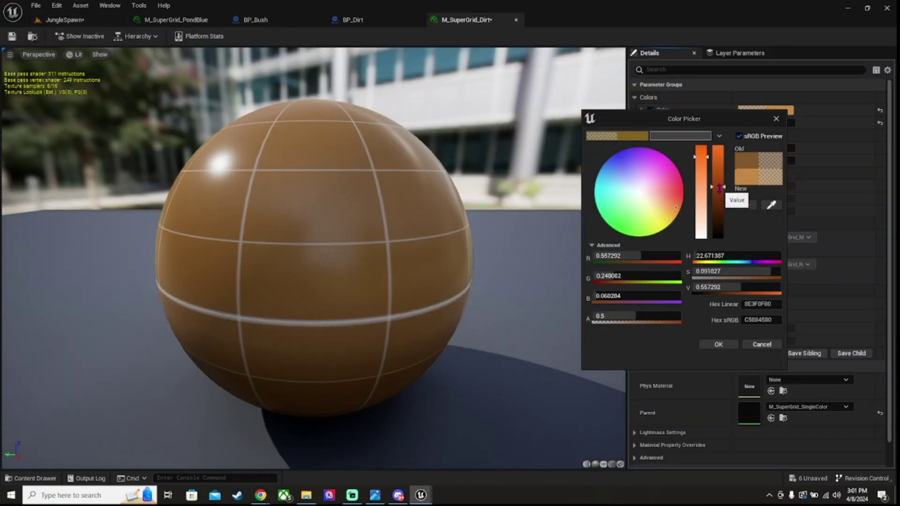
{"action": "left_click", "coordinate": [661, 341]}
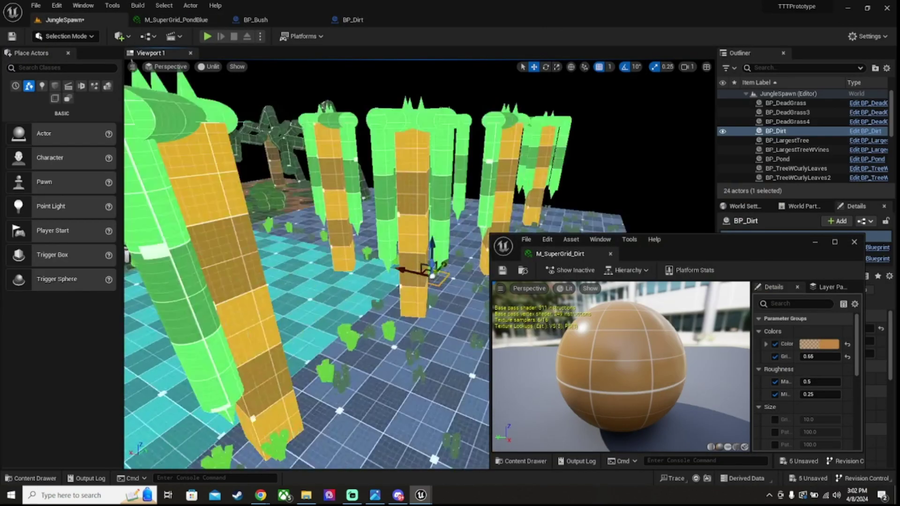
{"action": "left_click_drag", "start_coordinate": [304, 281], "coordinate": [328, 211], "text": "alt"}
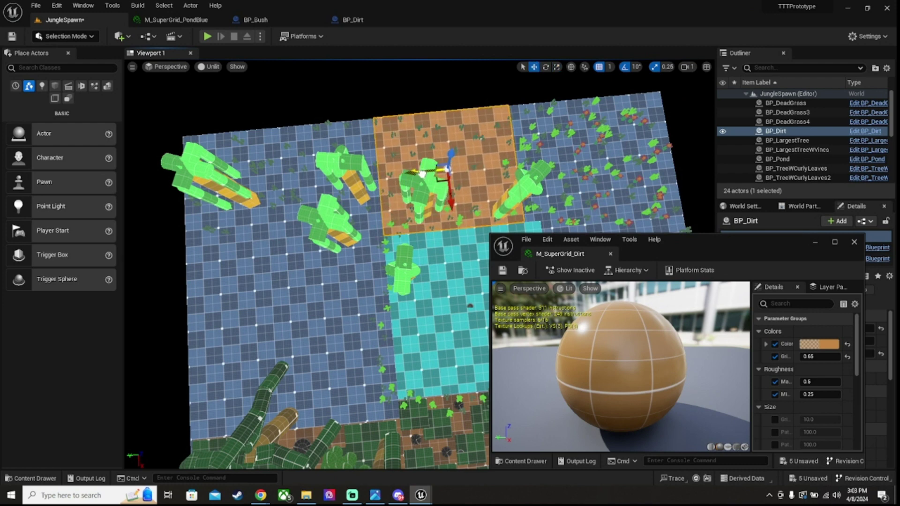
Frame the whole level and select the second dirt patch, BP_Dirt2, among the ground patches.
{"action": "left_click_drag", "start_coordinate": [422, 174], "coordinate": [484, 182], "text": "alt"}
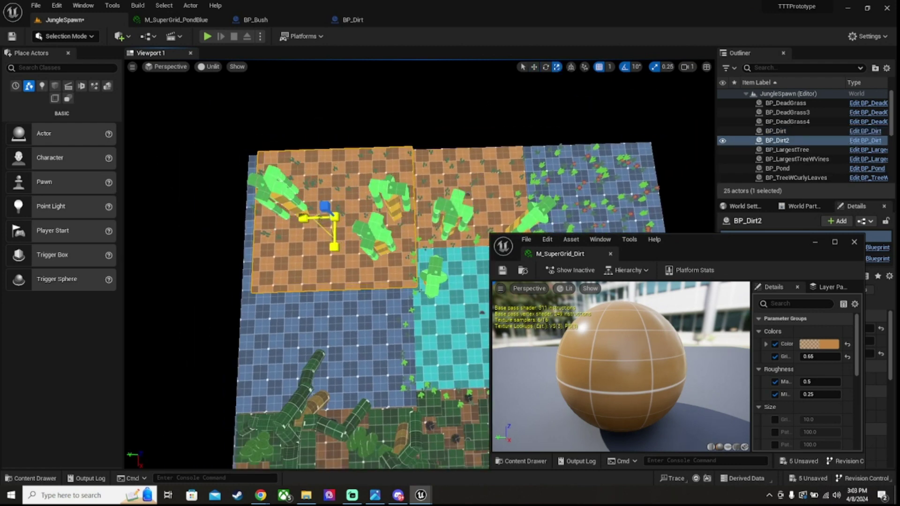
{"action": "key", "text": "w"}
{"action": "left_click_drag", "start_coordinate": [356, 281], "coordinate": [409, 346], "text": "alt"}
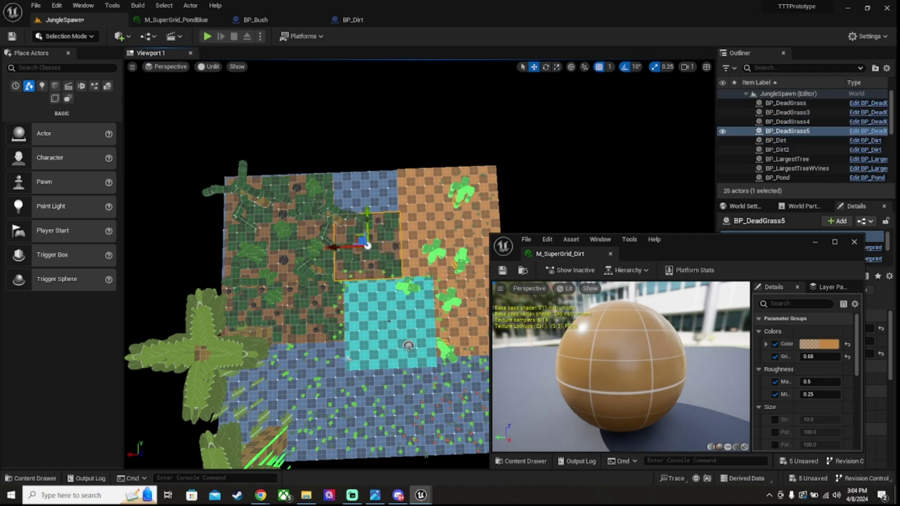
{"action": "scroll", "coordinate": [408, 346], "scroll_direction": "up", "scroll_amount": 3}
{"action": "scroll", "coordinate": [335, 280], "scroll_direction": "up", "scroll_amount": 2}
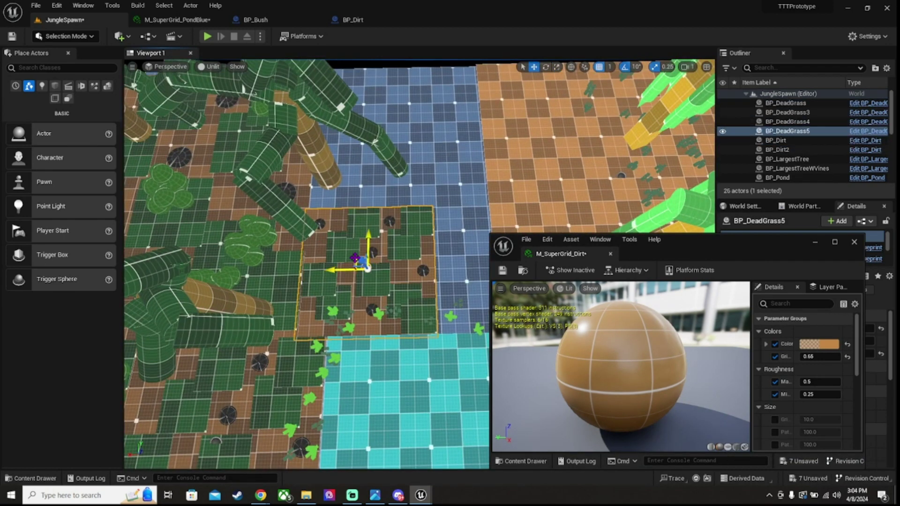
{"action": "mouse_move", "coordinate": [361, 258]}
{"action": "left_mouse_down", "text": "alt"}
{"action": "mouse_move", "coordinate": [515, 141]}
{"action": "mouse_move", "coordinate": [262, 106]}
{"action": "left_mouse_up", "text": "alt"}
{"action": "left_click", "coordinate": [516, 141]}
Playtest the level, then reopen the dirt material's colour for adjustment.
{"action": "key", "text": "alt+p"}
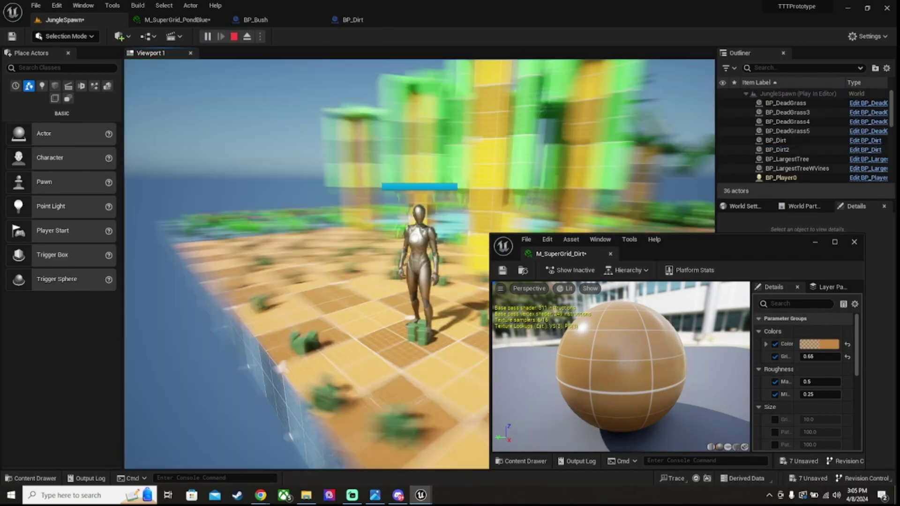
{"action": "key", "text": "Escape"}
{"action": "left_click", "coordinate": [819, 344]}
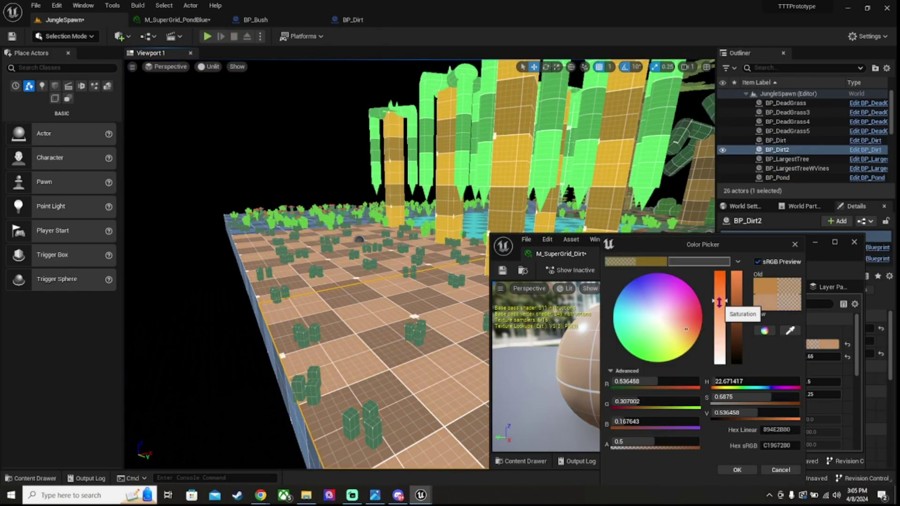
Accept the less saturated dirt colour and nudge BP_Pond2 into position.
{"action": "left_click", "coordinate": [736, 469]}
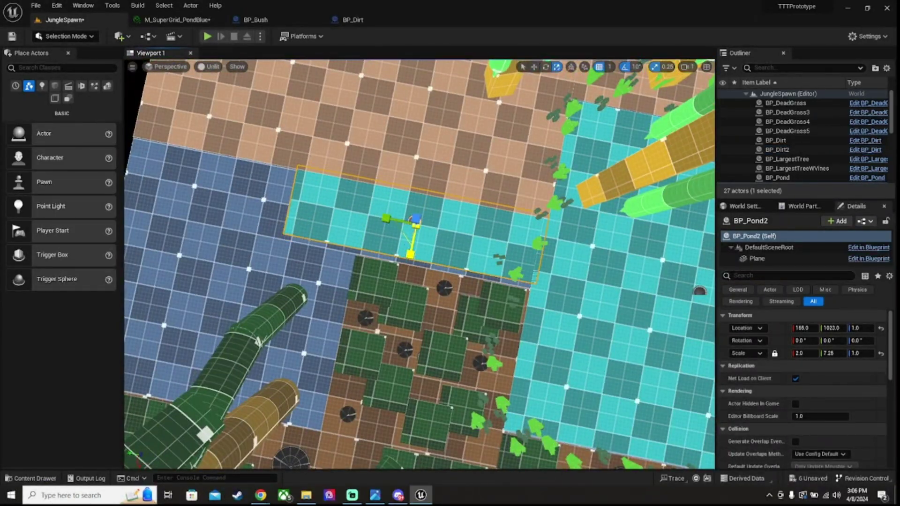
{"action": "key", "text": "w"}
{"action": "left_click_drag", "start_coordinate": [383, 220], "coordinate": [375, 225]}
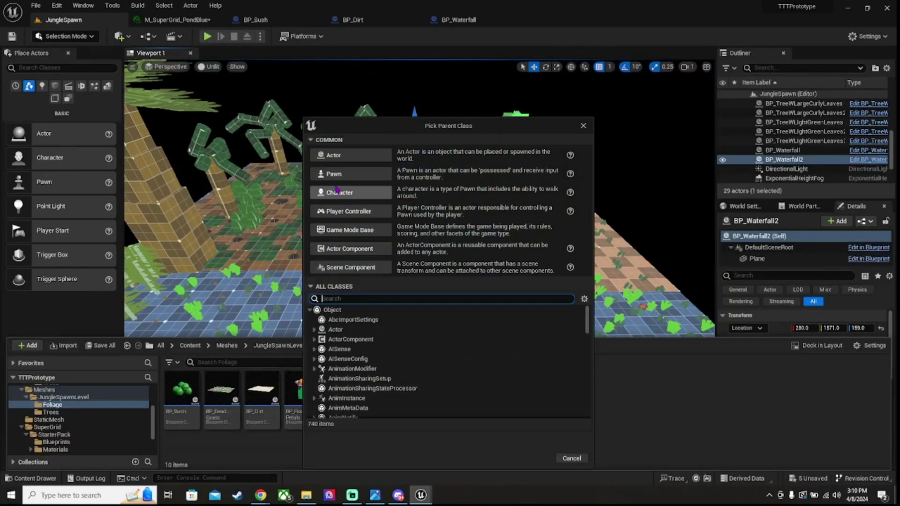
Create an Actor-based Blueprint named BP_Lillypad.
{"action": "left_click", "coordinate": [337, 189]}
{"action": "type", "text": "BP_Lillypad"}
{"action": "key", "text": "Return"}
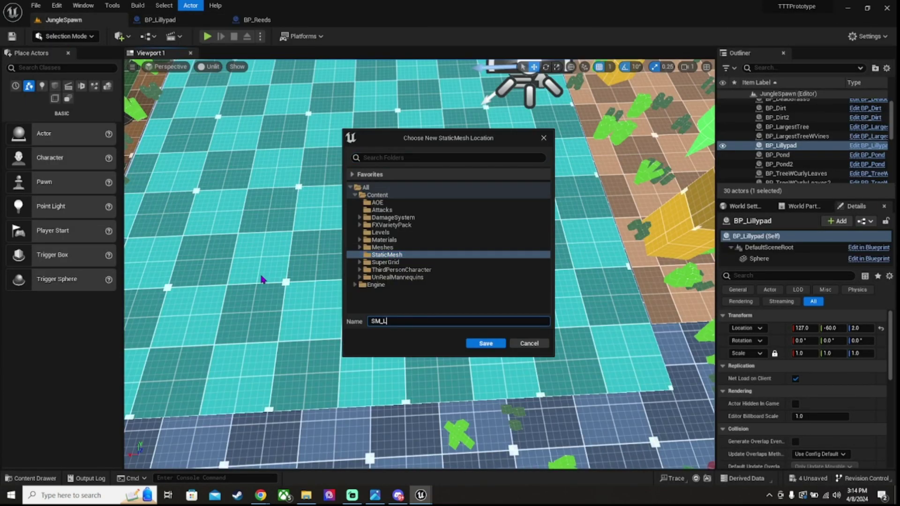
Save the converted mesh as SM_Lillypad and move the meshes into a new folder.
{"action": "type", "text": "illypad"}
{"action": "key", "text": "Return"}
{"action": "right_click", "coordinate": [246, 456]}
{"action": "left_click", "coordinate": [276, 100]}
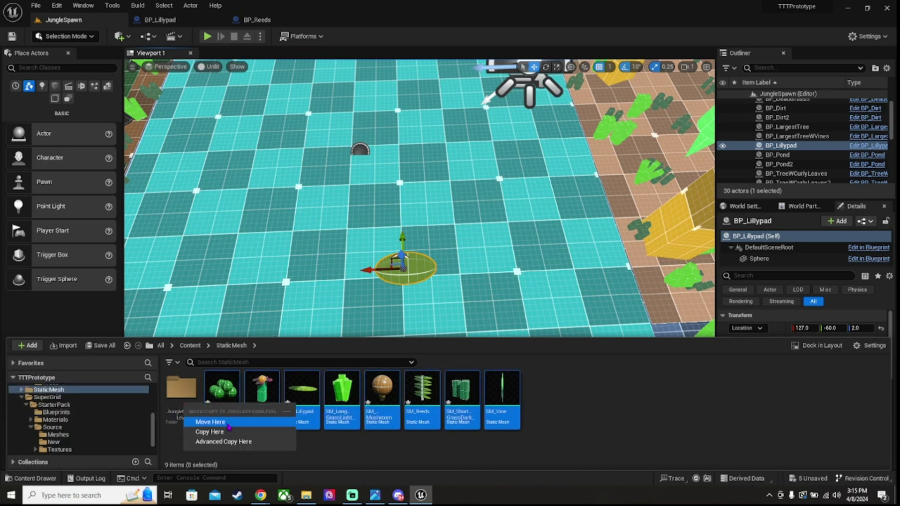
{"action": "double_click", "coordinate": [181, 389]}
Remove the placed BP_Lillypad actor and switch to Foliage Mode.
{"action": "left_click", "coordinate": [66, 36]}
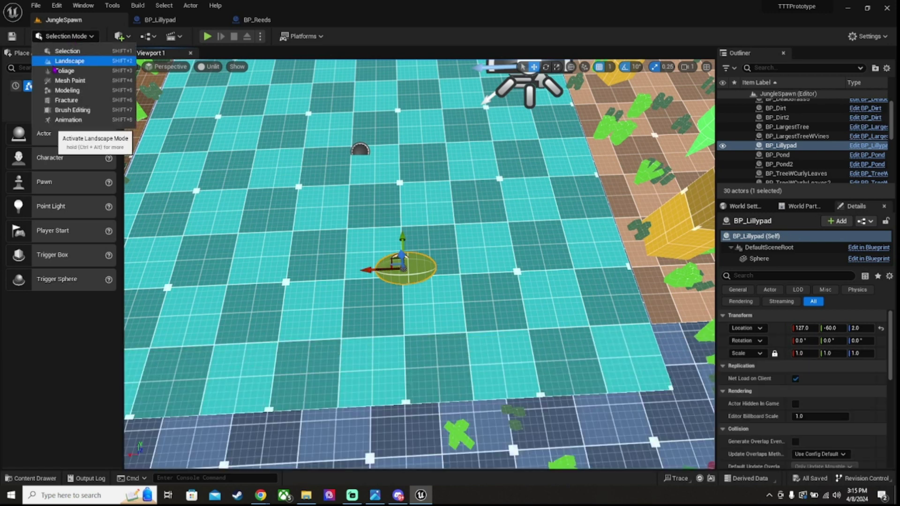
{"action": "left_click", "coordinate": [71, 80]}
{"action": "key", "text": "shift+1"}
{"action": "key", "text": "shift+3"}
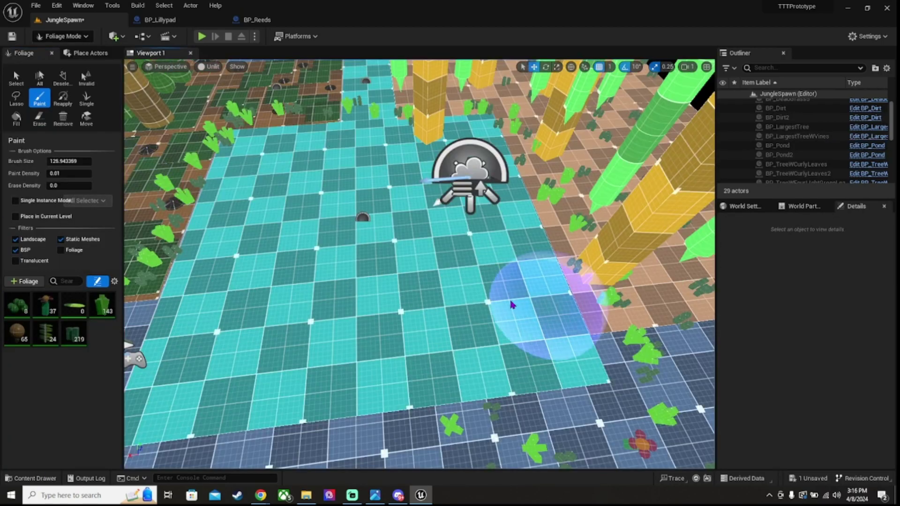
Playtest the level by running across it, then check the TTT- Tasks sheet.
{"action": "key", "text": "alt+p"}
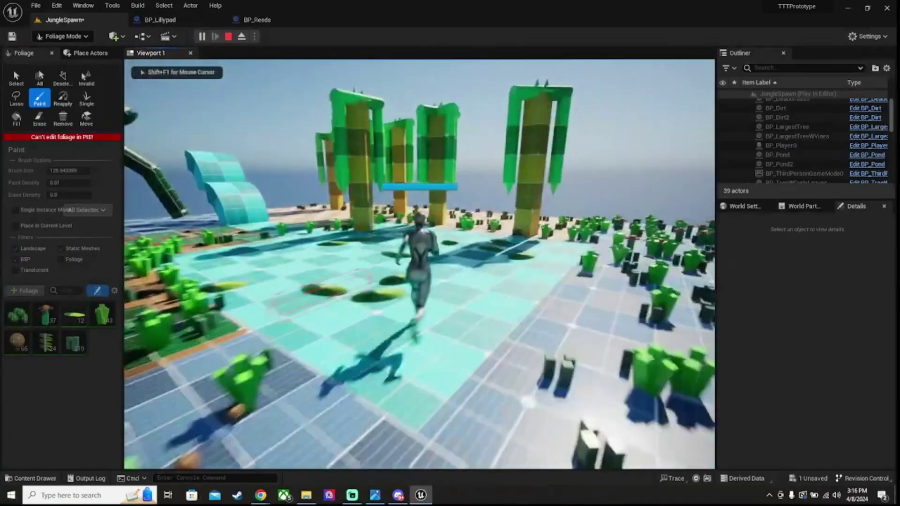
{"action": "key", "text": "w"}
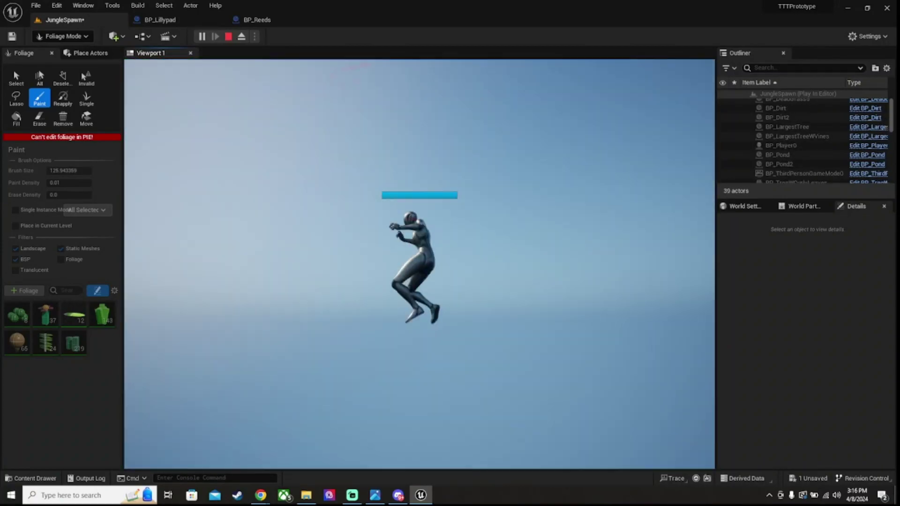
{"action": "key", "text": "Escape"}
{"action": "key", "text": "alt+Tab"}
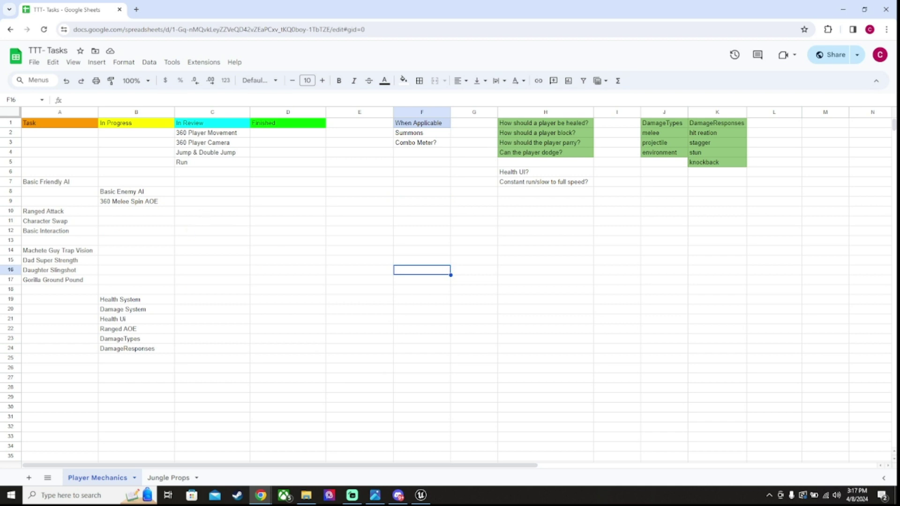
{"action": "key", "text": "alt+Tab"}
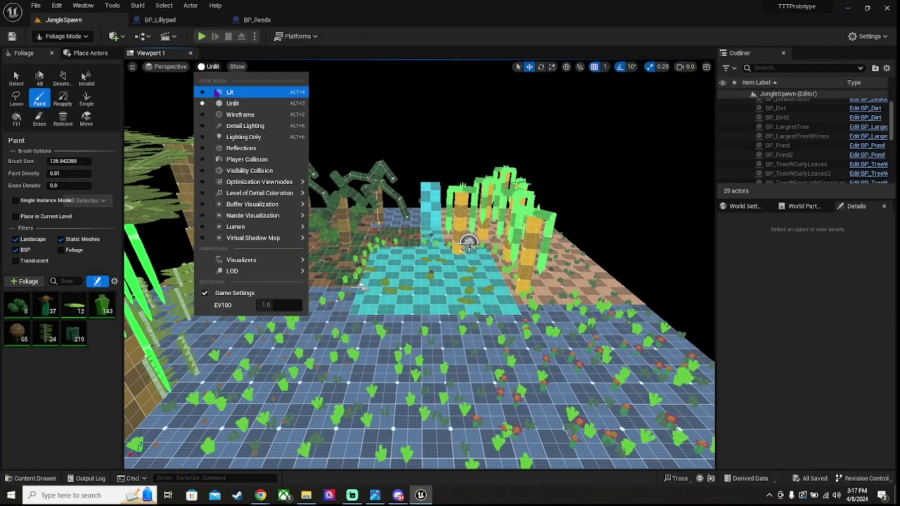
Return to Selection Mode and show the lit jungle level in an enlarged viewport.
{"action": "key", "text": "shift+1"}
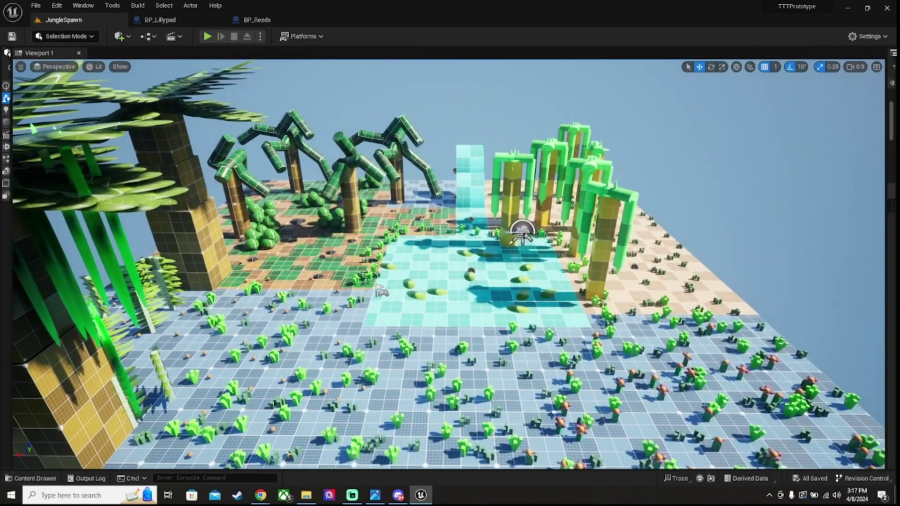